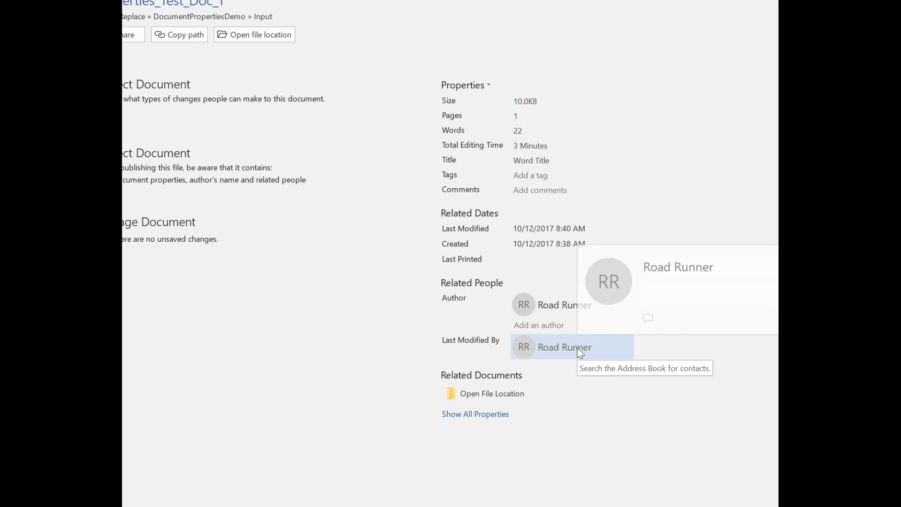
# Step: Show all document properties of the Word file DocumentProperties_Test_Doc_1
pyautogui.click(496, 414)
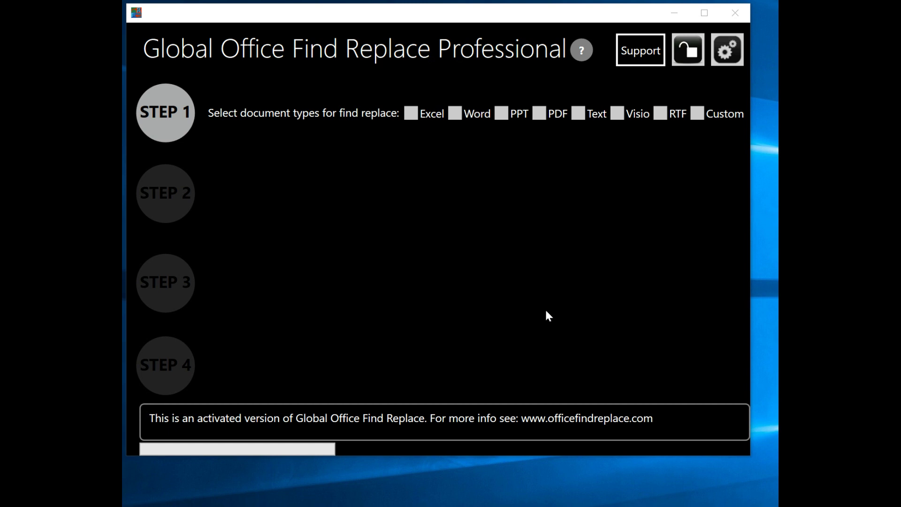
# Step: In Global Office Find Replace, select Excel and Word as document types and add the DocumentPropertiesDemo\Input folder
pyautogui.click(456, 115)
pyautogui.click(409, 116)
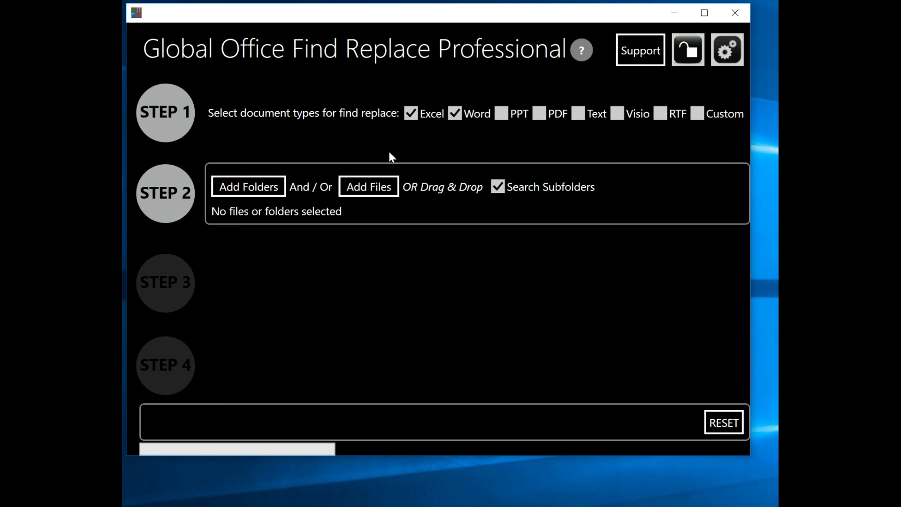
pyautogui.click(272, 186)
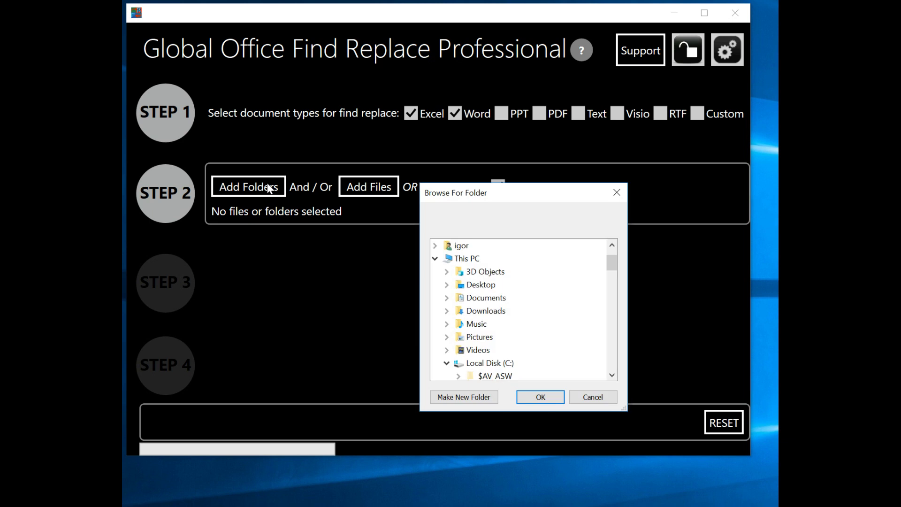
pyautogui.scroll(-1, 518, 346)
pyautogui.scroll(-3, 518, 346)
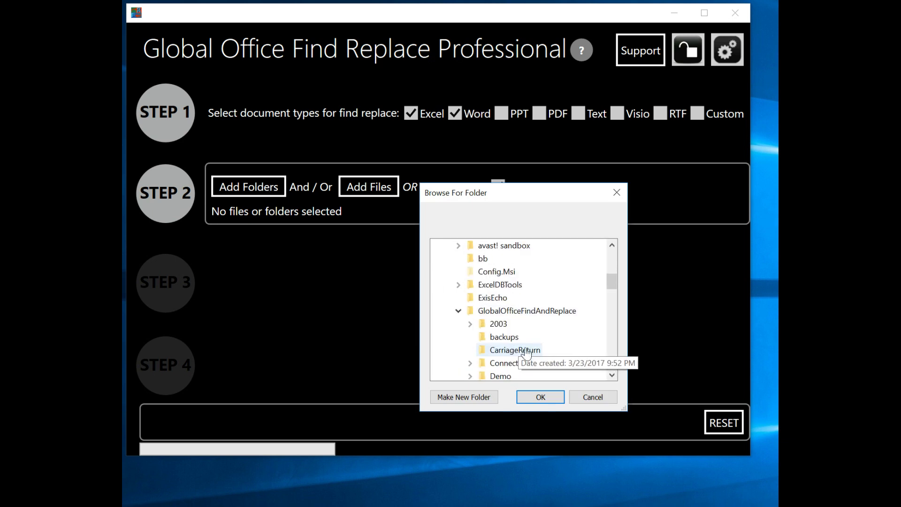
pyautogui.scroll(-1, 563, 366)
pyautogui.click(521, 350)
pyautogui.click(510, 364)
pyautogui.scroll(-1, 551, 357)
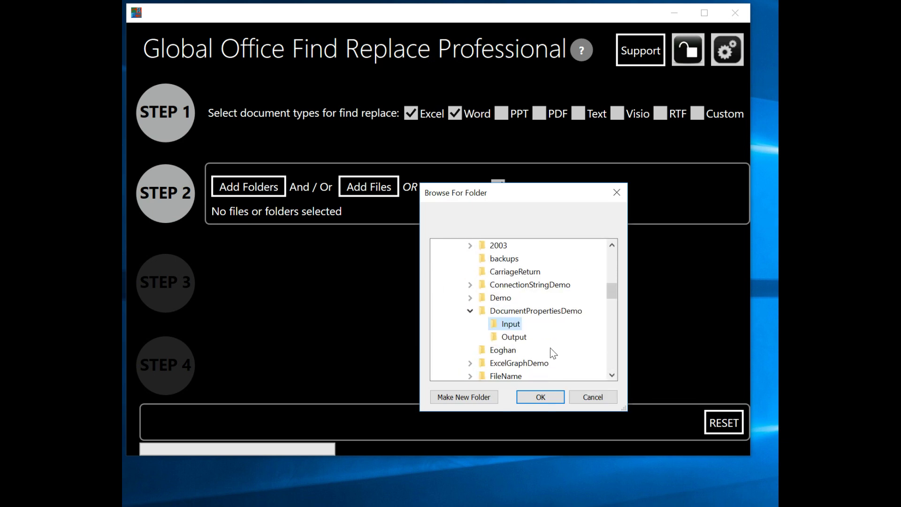
pyautogui.click(542, 397)
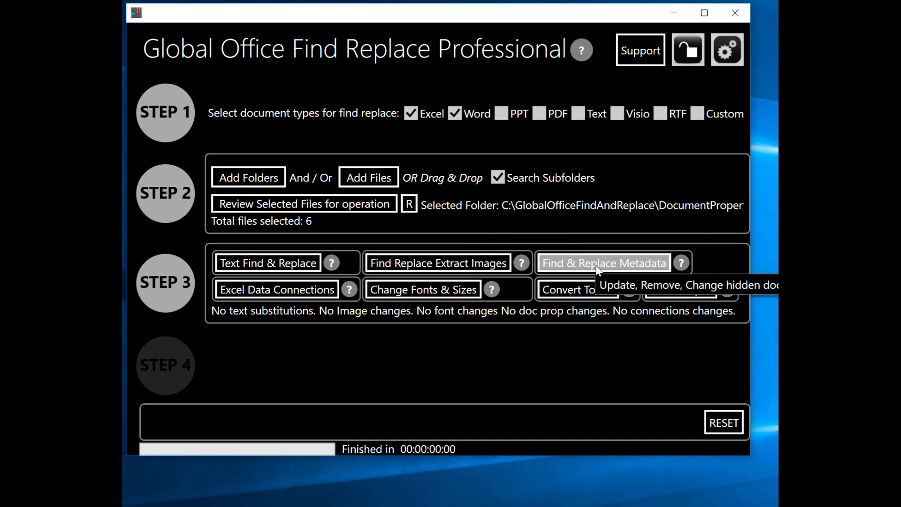
# Step: Set a quick metadata update with company Exis and the new person's name as author and last modified by, and save it
pyautogui.click(633, 267)
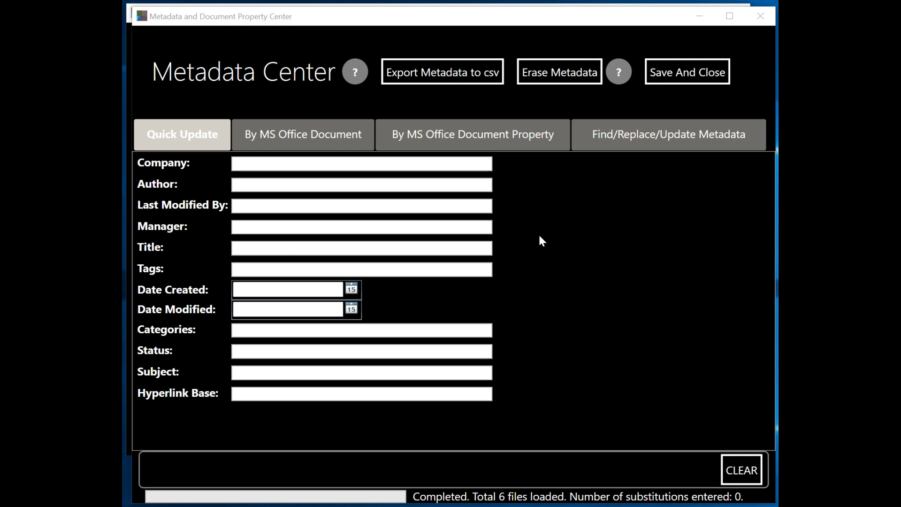
pyautogui.click(342, 165)
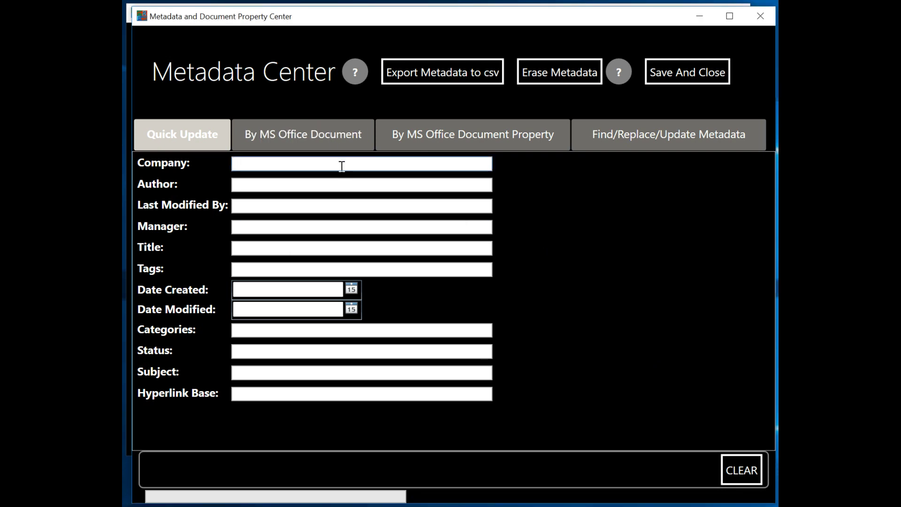
pyautogui.write('Exis')
pyautogui.click(266, 183)
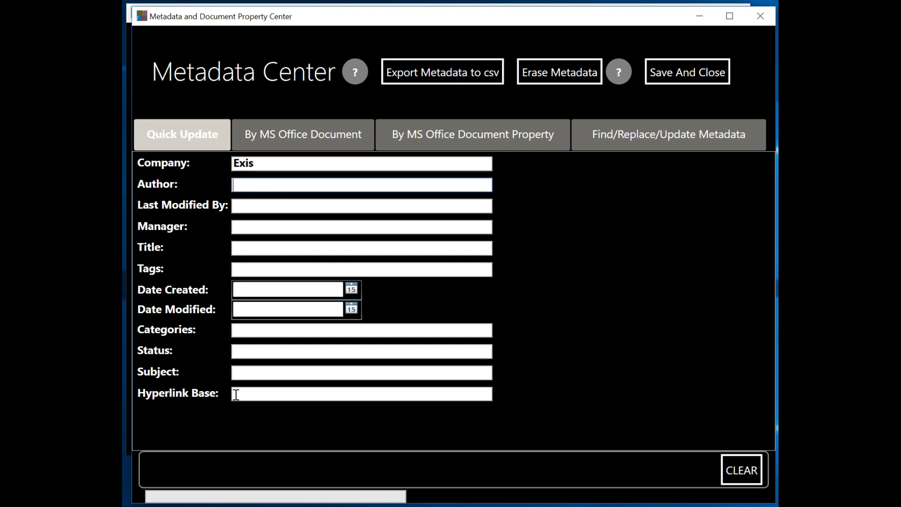
pyautogui.write('Leghorn Foghorn')
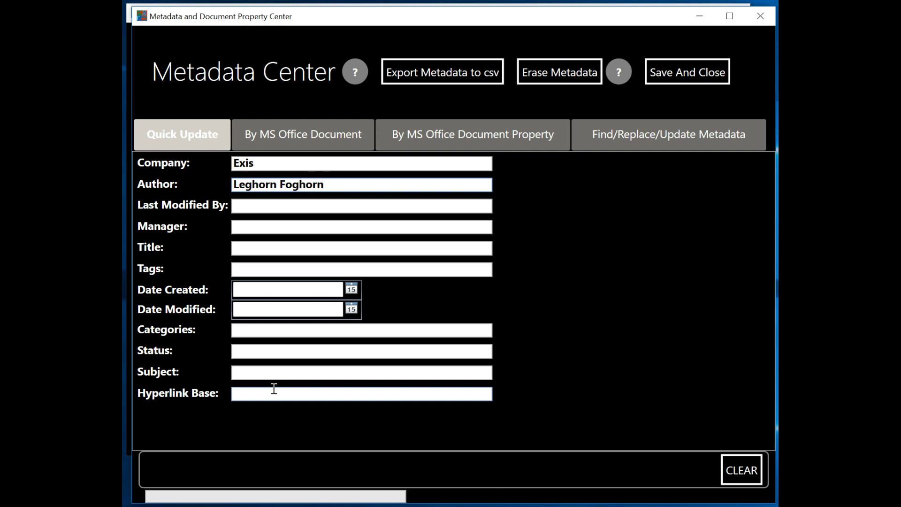
pyautogui.click(284, 207)
pyautogui.write('Legh')
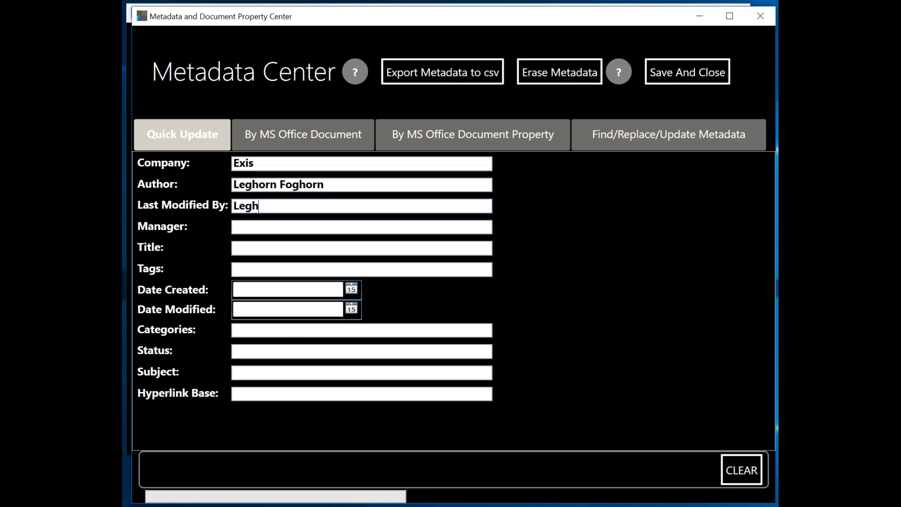
pyautogui.write('orn Foghorn')
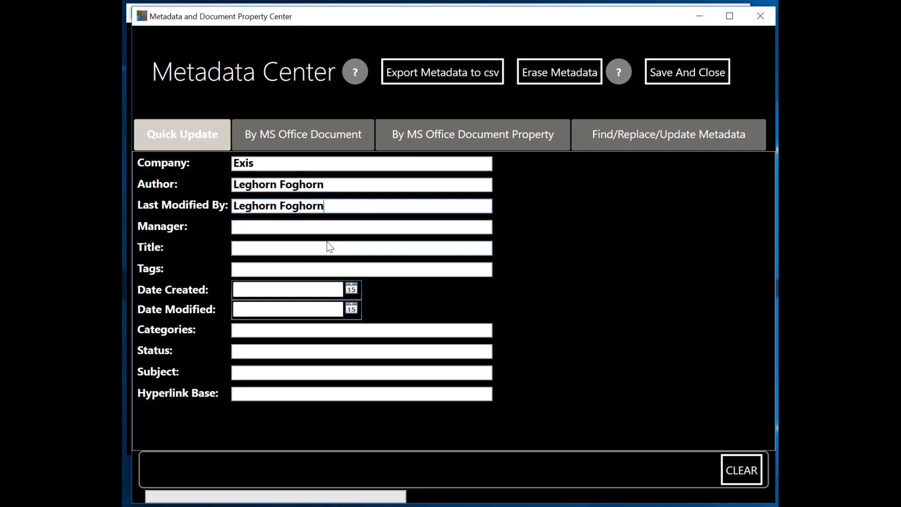
pyautogui.click(688, 74)
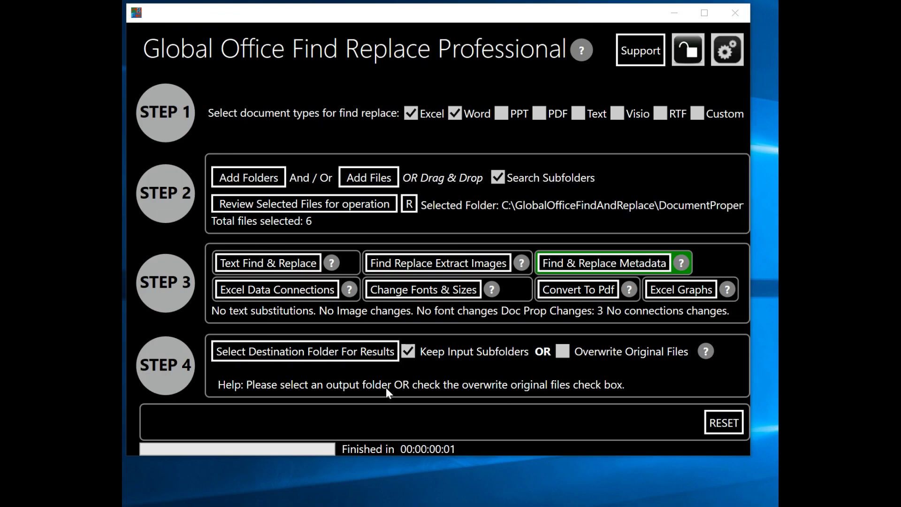
# Step: Set DocumentPropertiesDemo\Output as the destination folder for the results and perform the substitutions
pyautogui.click(374, 354)
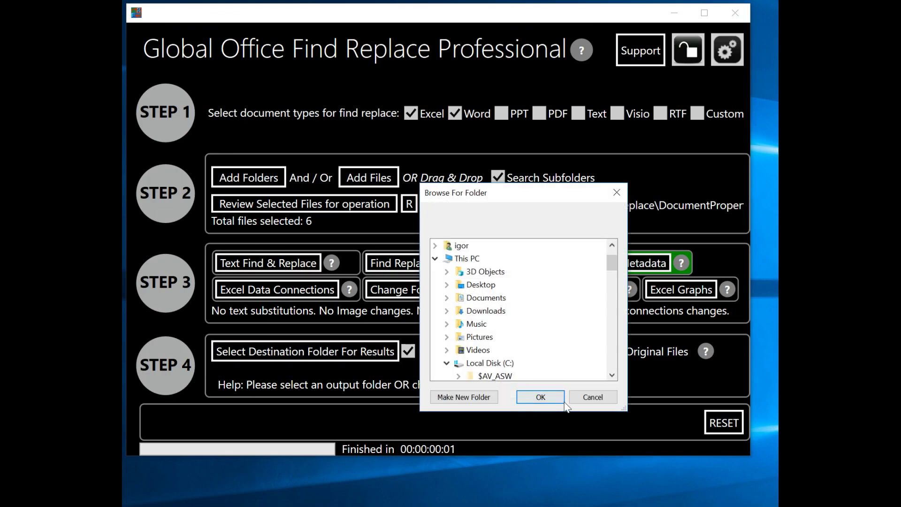
pyautogui.click(542, 398)
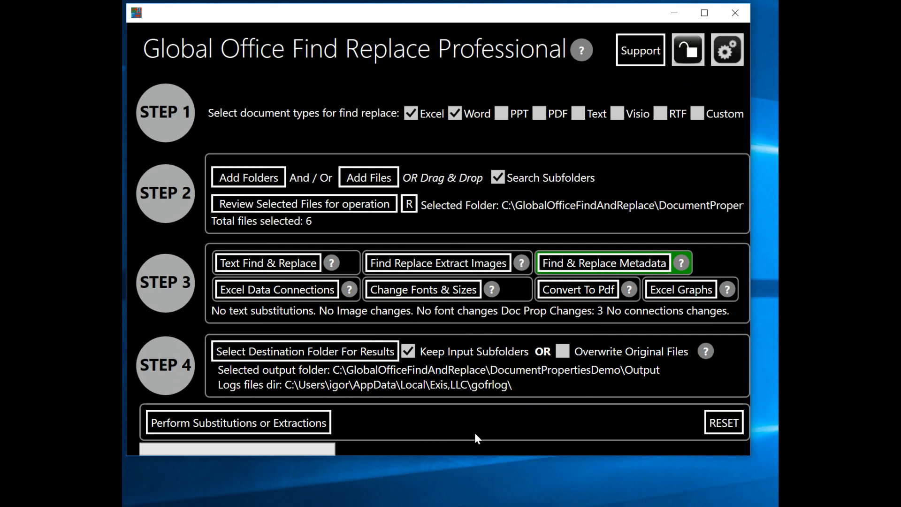
pyautogui.click(265, 427)
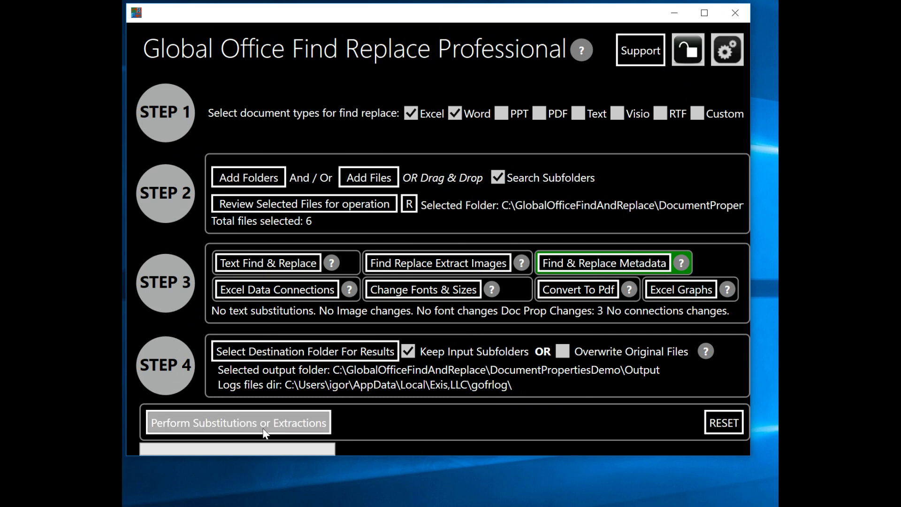
pyautogui.click(308, 421)
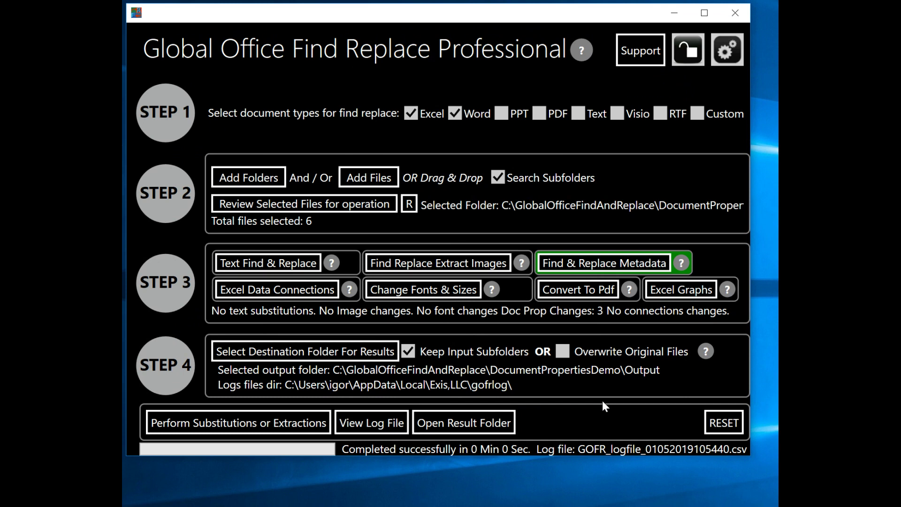
# Step: Open DocumentProperties_Test_Doc_1.docx from the result folder, check its full document properties, and close it
pyautogui.click(470, 423)
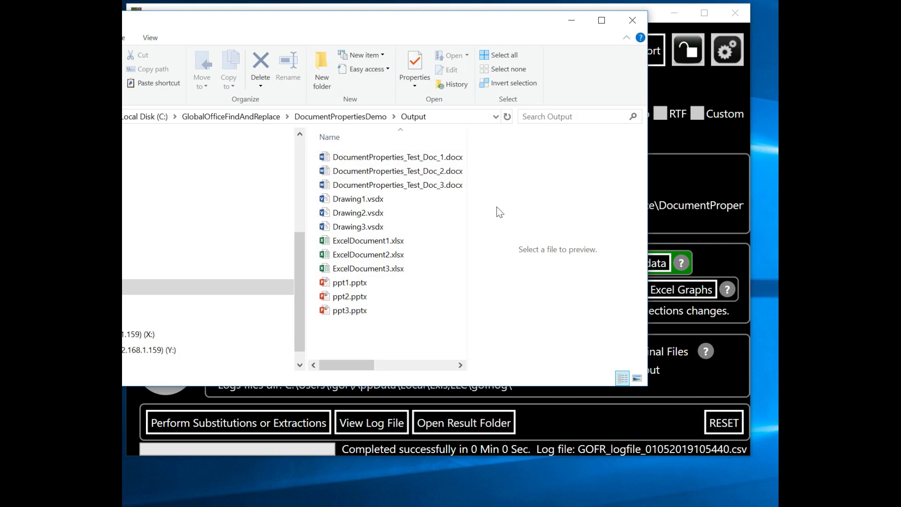
pyautogui.moveTo(431, 29); pyautogui.dragTo(362, 41)
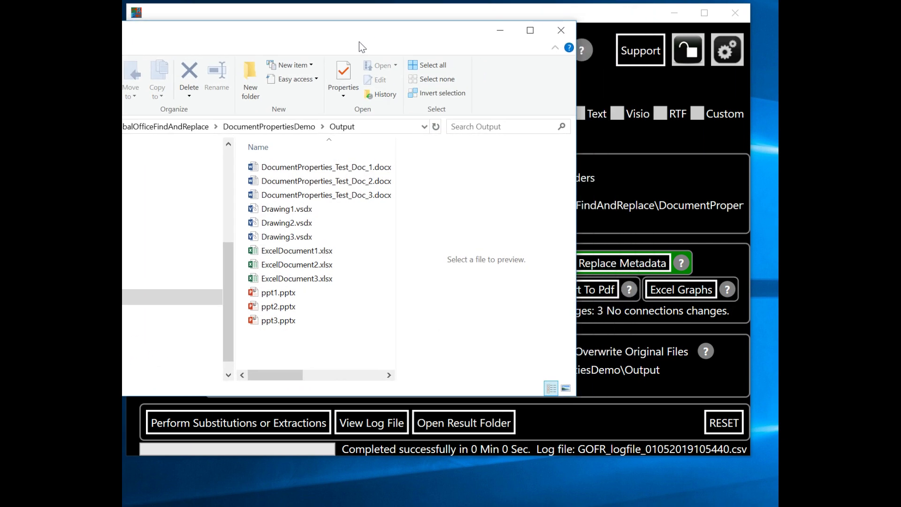
pyautogui.doubleClick(337, 168)
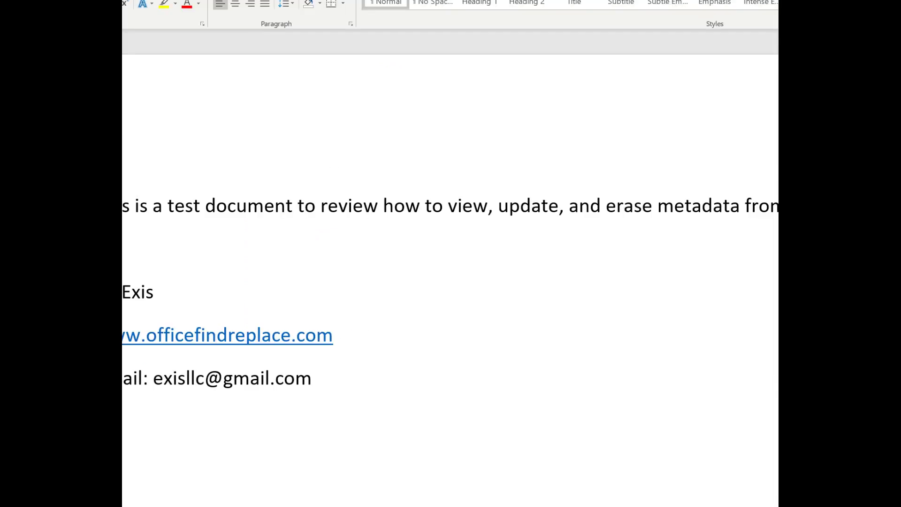
pyautogui.moveTo(403, 5); pyautogui.dragTo(410, 26)
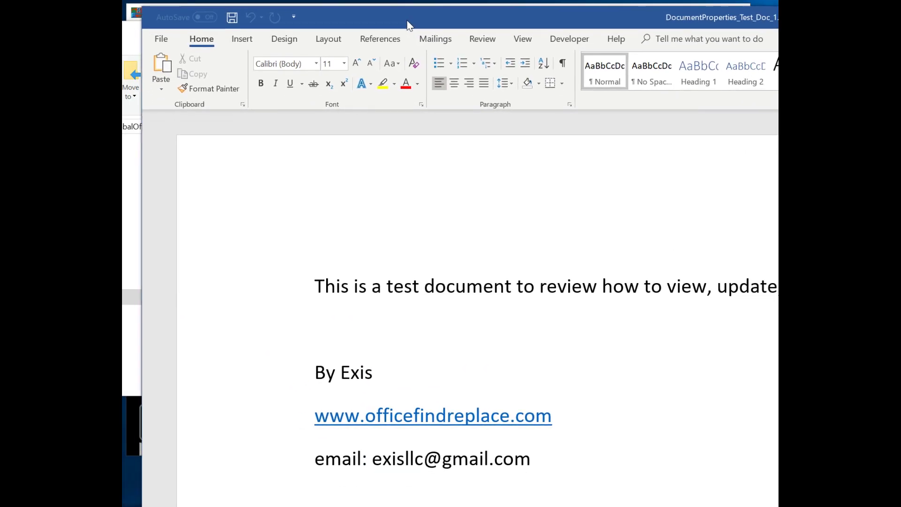
pyautogui.click(161, 39)
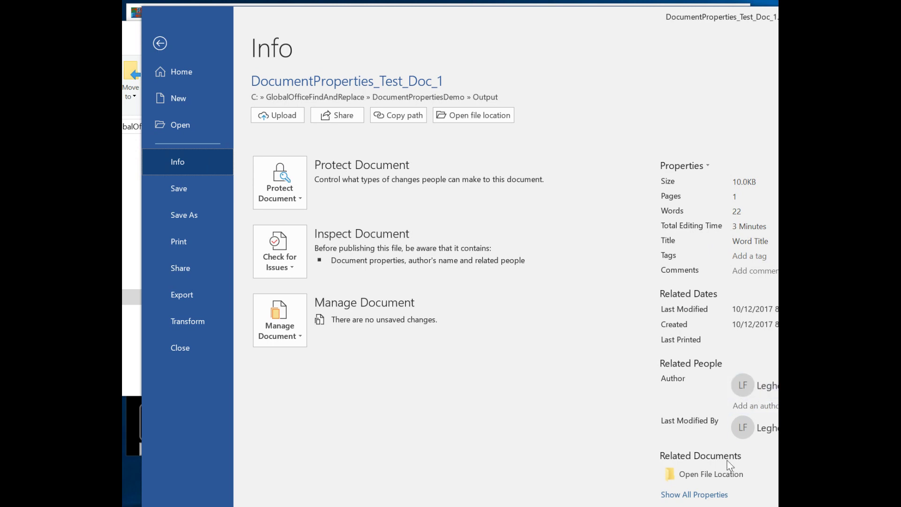
pyautogui.click(709, 495)
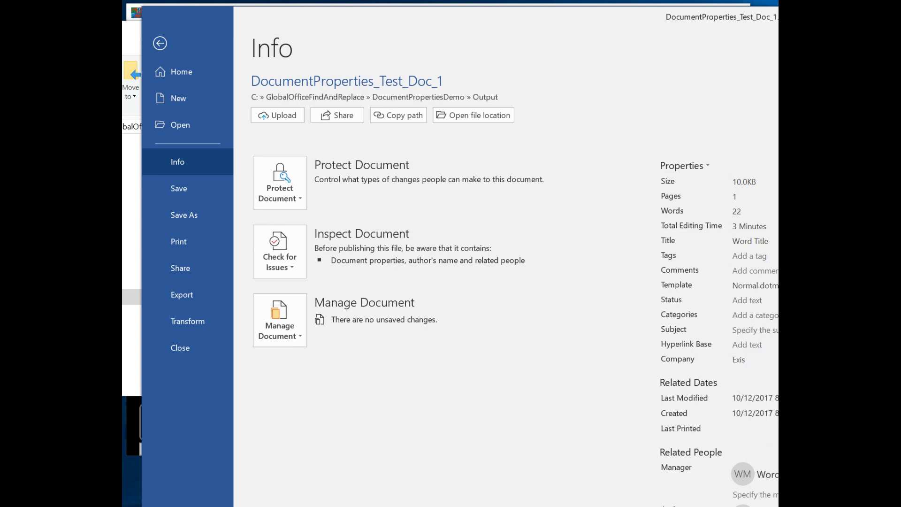
pyautogui.hotkey('alt', 'F4')
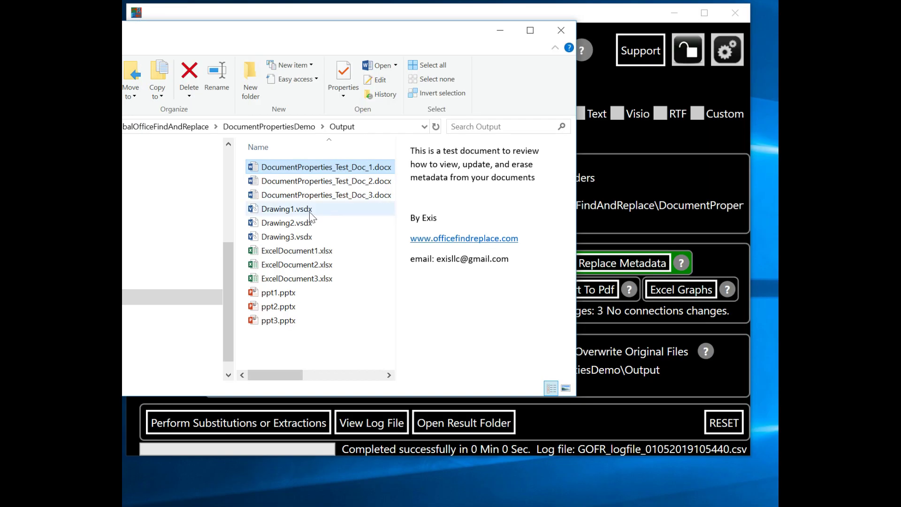
# Step: Open ExcelDocument1.xlsx from the Output folder, check its full workbook properties, and close it
pyautogui.click(272, 255)
pyautogui.click(272, 257)
pyautogui.click(342, 252)
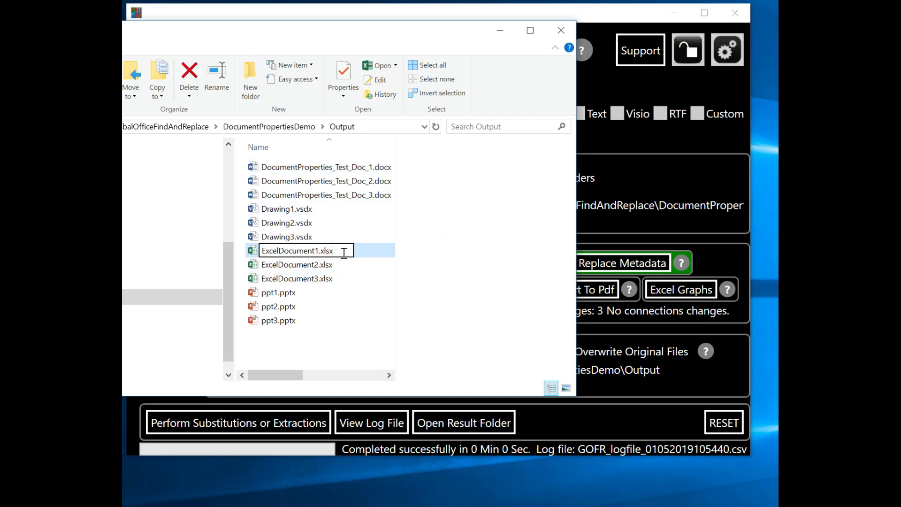
pyautogui.click(368, 253)
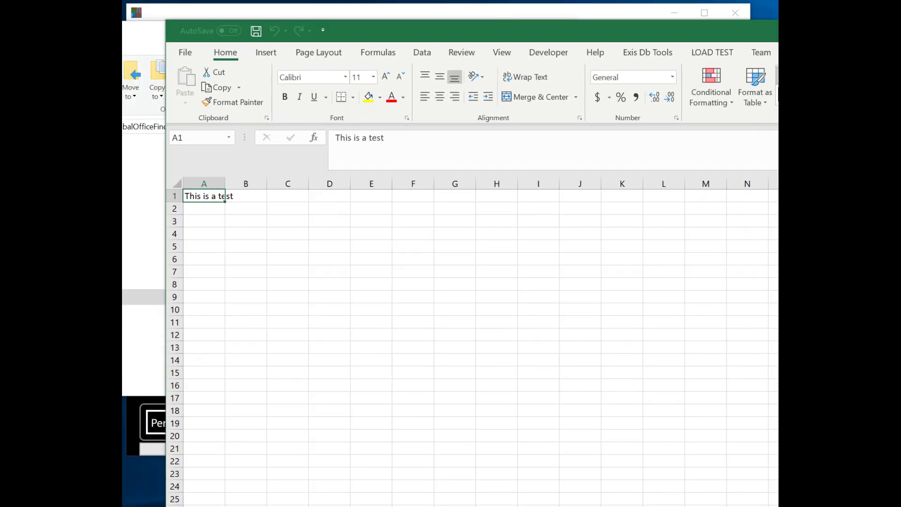
pyautogui.click(184, 52)
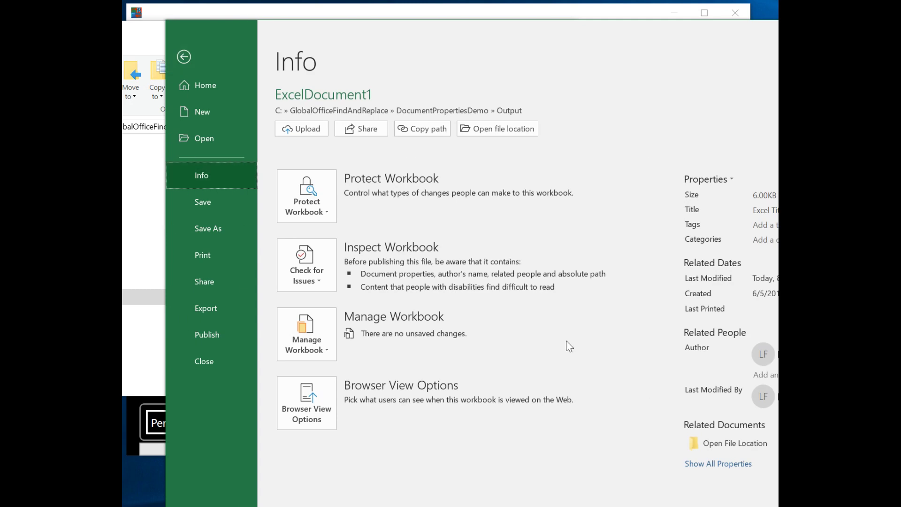
pyautogui.click(717, 464)
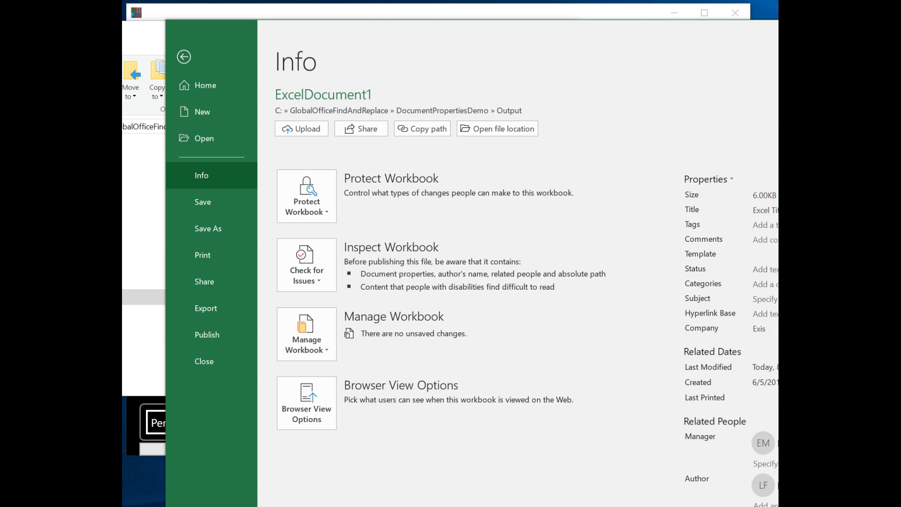
pyautogui.hotkey('alt', 'F4')
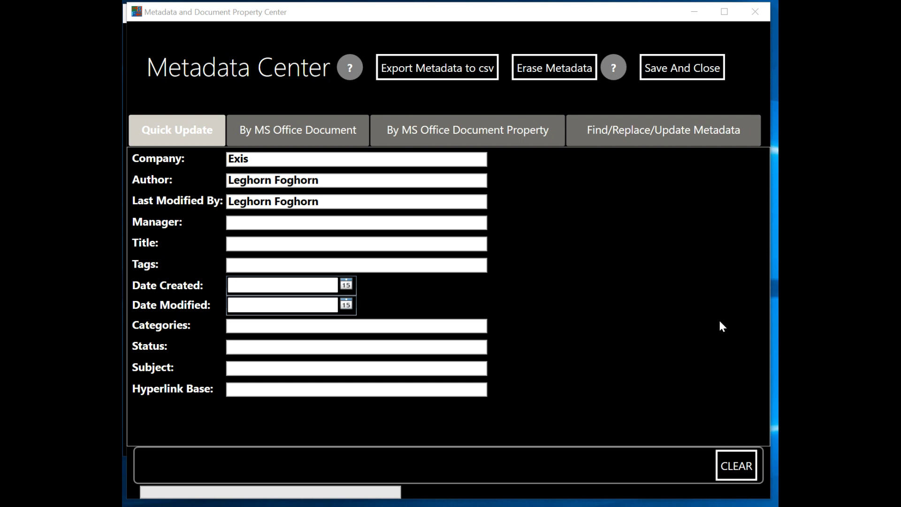
# Step: Clear the quick update values and define an Author / Creator find-and-replace from the current author's full name to Exis
pyautogui.click(733, 463)
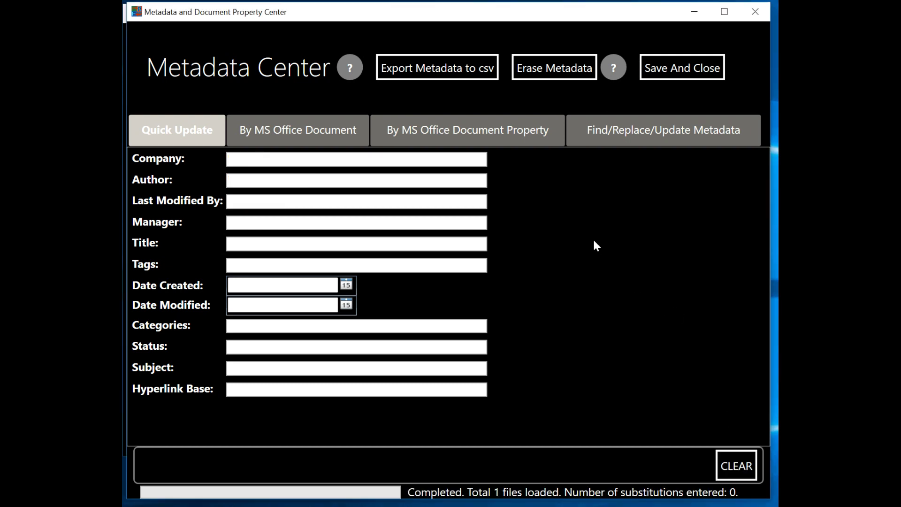
pyautogui.click(673, 125)
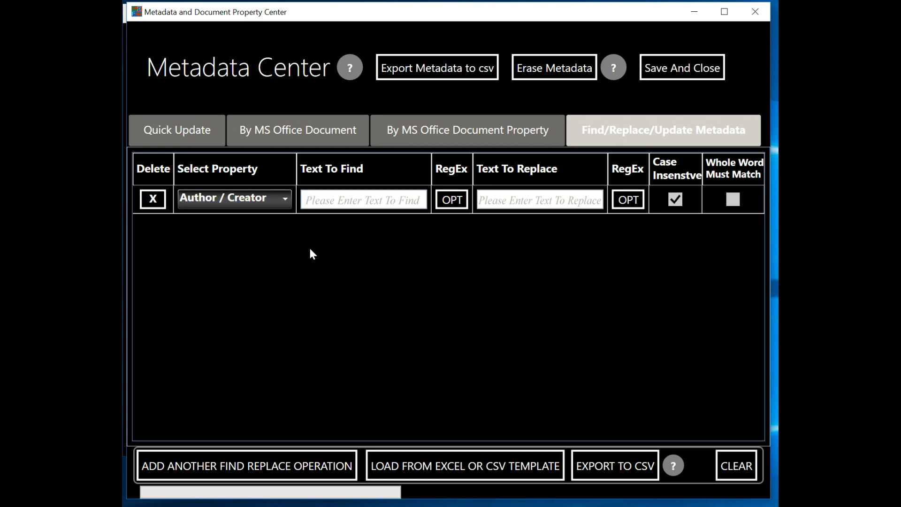
pyautogui.click(283, 199)
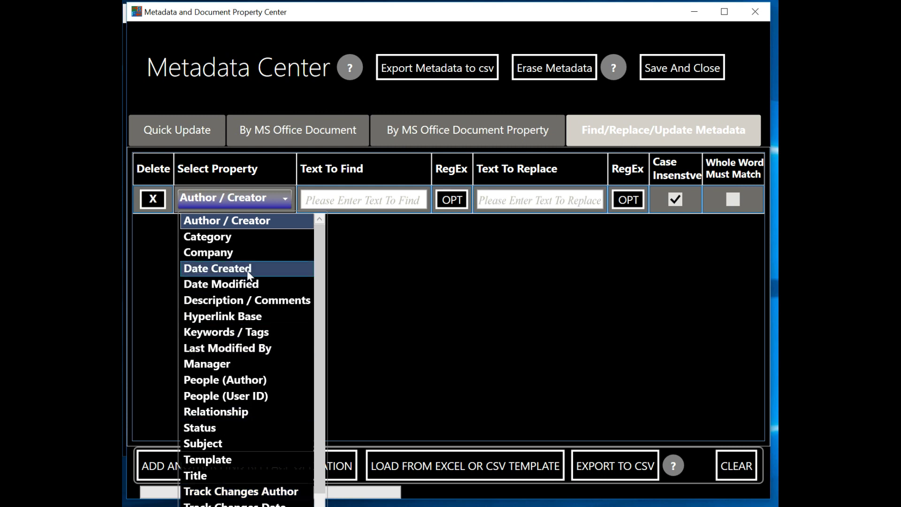
pyautogui.click(345, 196)
pyautogui.click(345, 196)
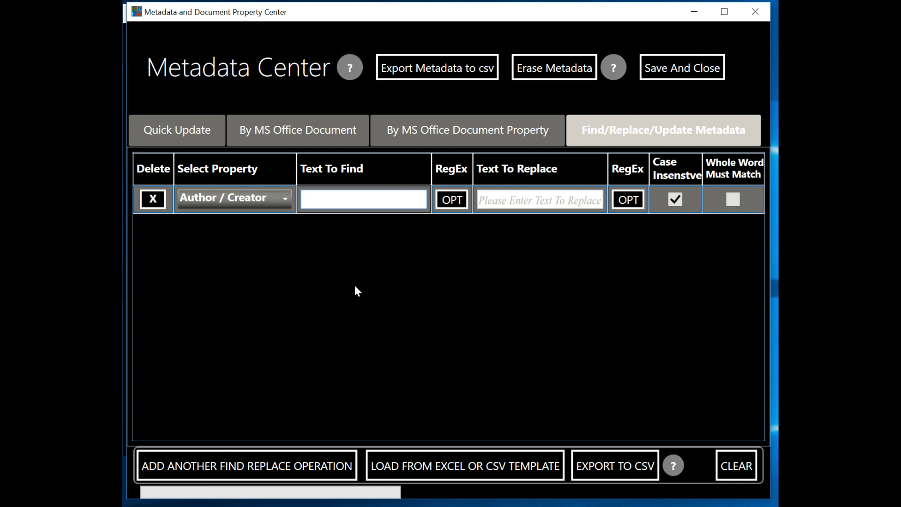
pyautogui.write('Road Runner')
pyautogui.click(526, 199)
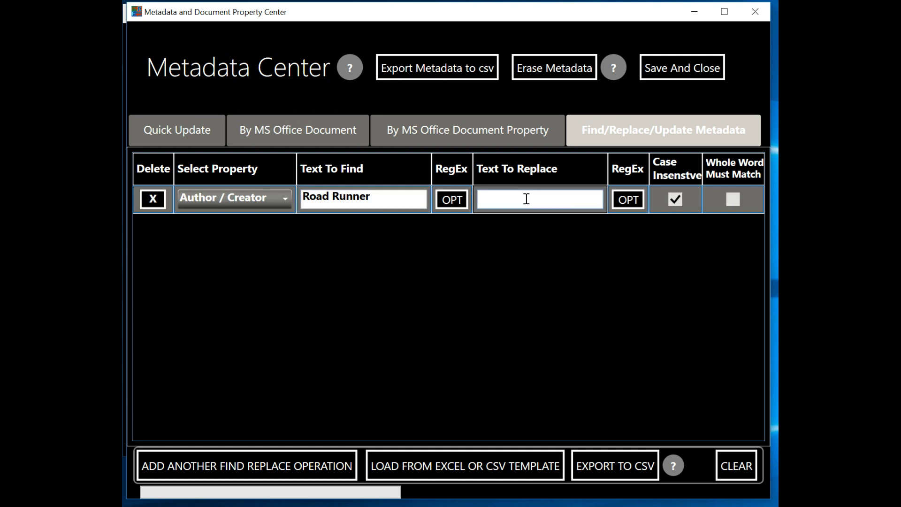
pyautogui.write('Exis')
# Step: Shorten the Author / Creator text to find to only the first word of the author's name
pyautogui.click(402, 199)
pyautogui.press('BackSpace')
pyautogui.press('BackSpace')
pyautogui.press('BackSpace')
pyautogui.press('BackSpace')
pyautogui.press('BackSpace')
pyautogui.press('BackSpace')
pyautogui.press('BackSpace')
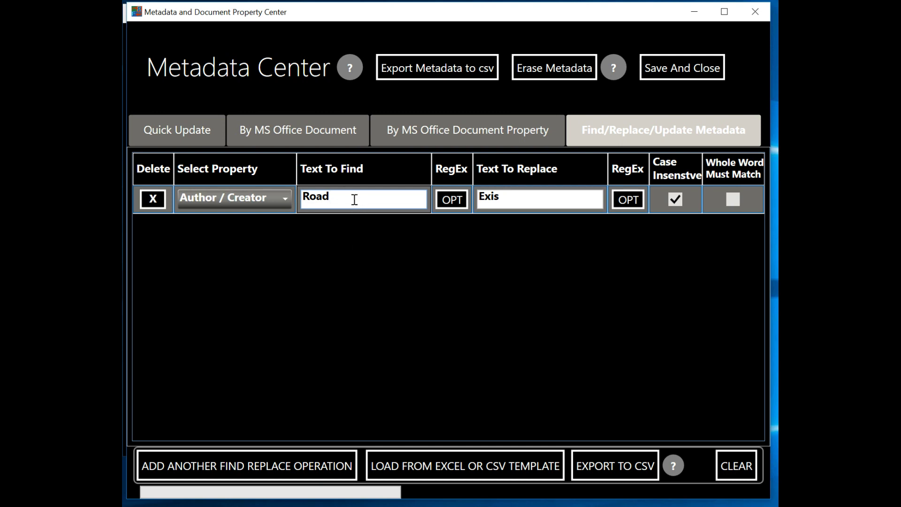
# Step: Save the Author / Creator find-and-replace rule and perform the substitutions on the selected document
pyautogui.click(334, 195)
pyautogui.click(668, 77)
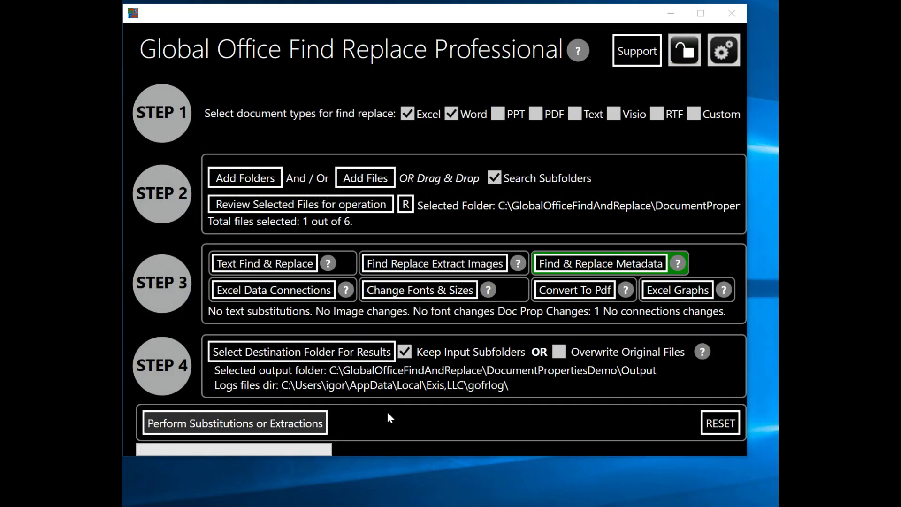
pyautogui.click(270, 421)
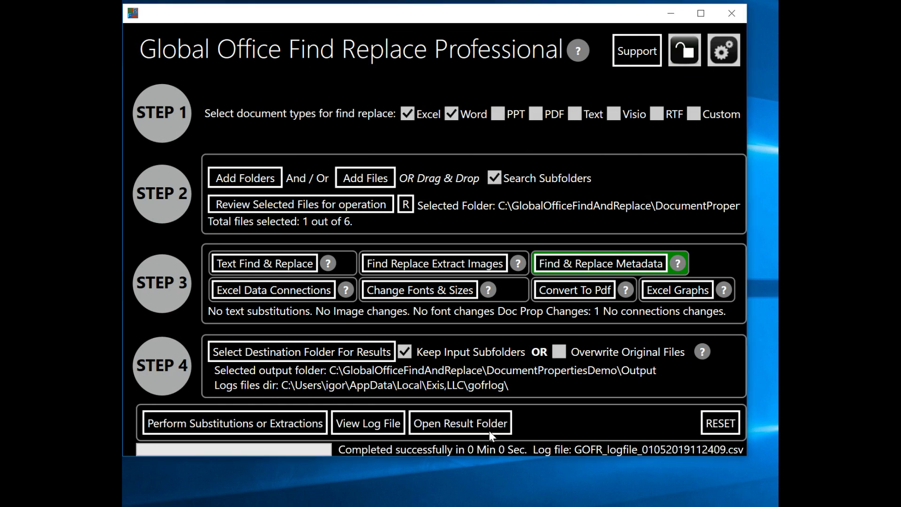
# Step: Open the result folder and reposition and enlarge its window so the full file names fit
pyautogui.click(469, 424)
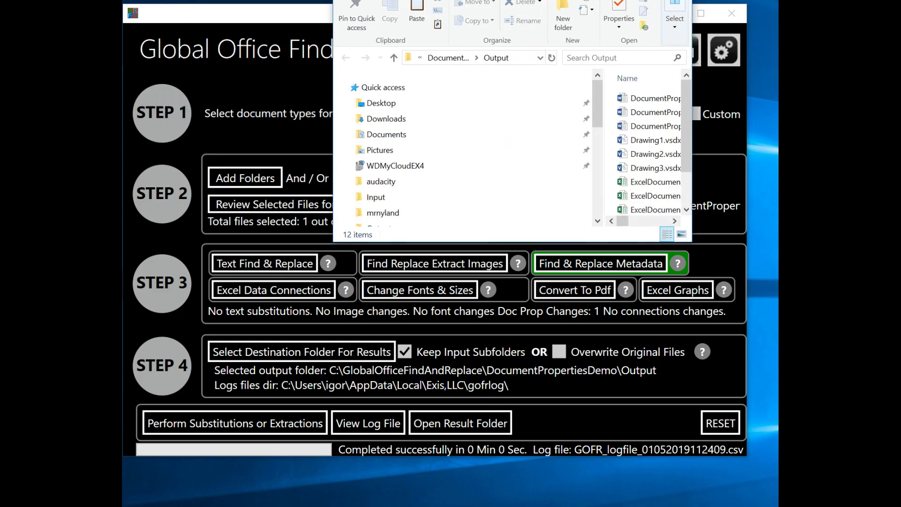
pyautogui.moveTo(586, 19); pyautogui.dragTo(383, 66)
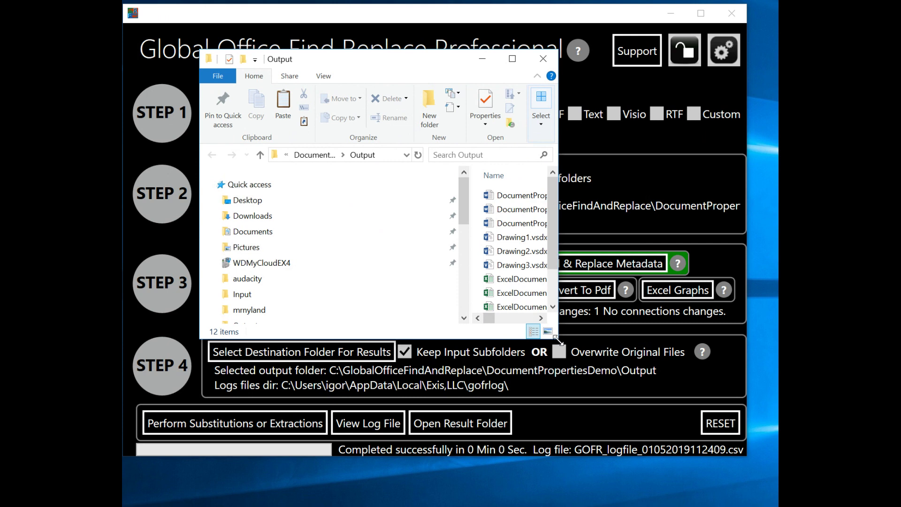
pyautogui.moveTo(558, 340); pyautogui.dragTo(692, 461)
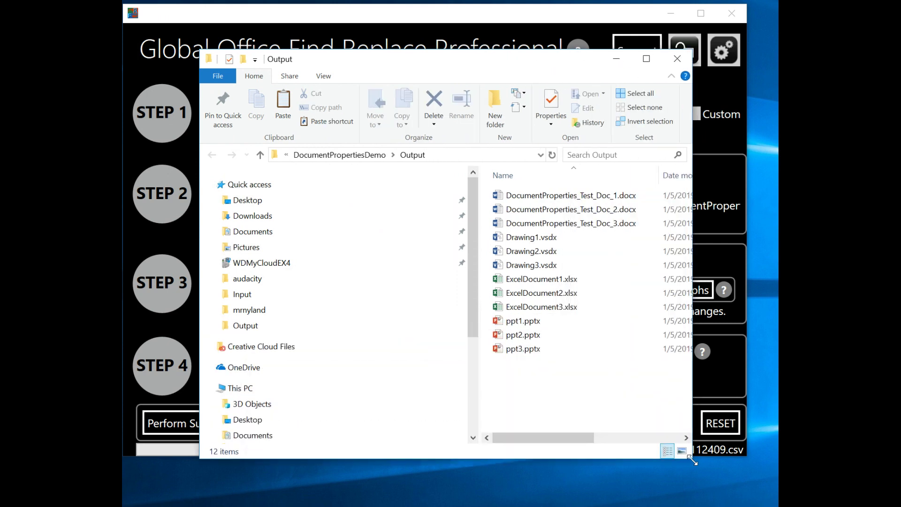
# Step: Open DocumentProperties_Test_Doc_1.docx from the Output folder and check the author in its document info
pyautogui.click(541, 201)
pyautogui.click(541, 200)
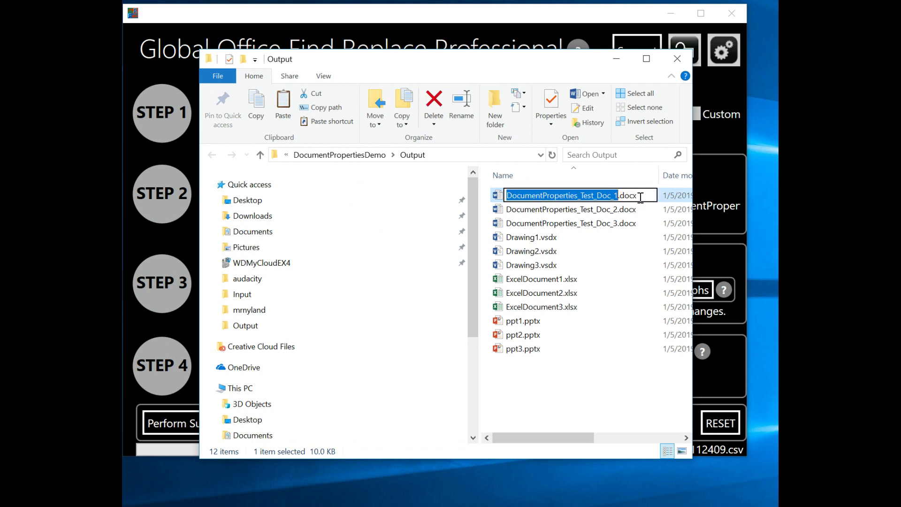
pyautogui.click(592, 226)
pyautogui.click(598, 196)
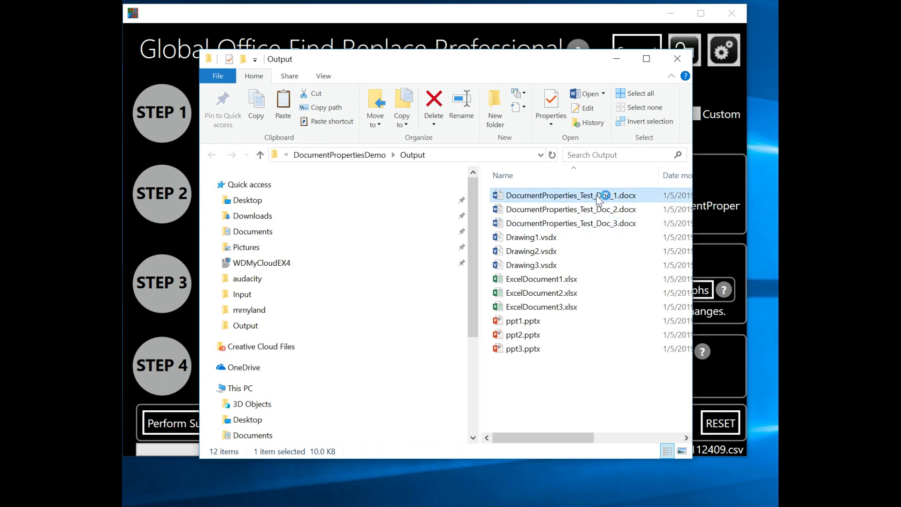
pyautogui.doubleClick(598, 200)
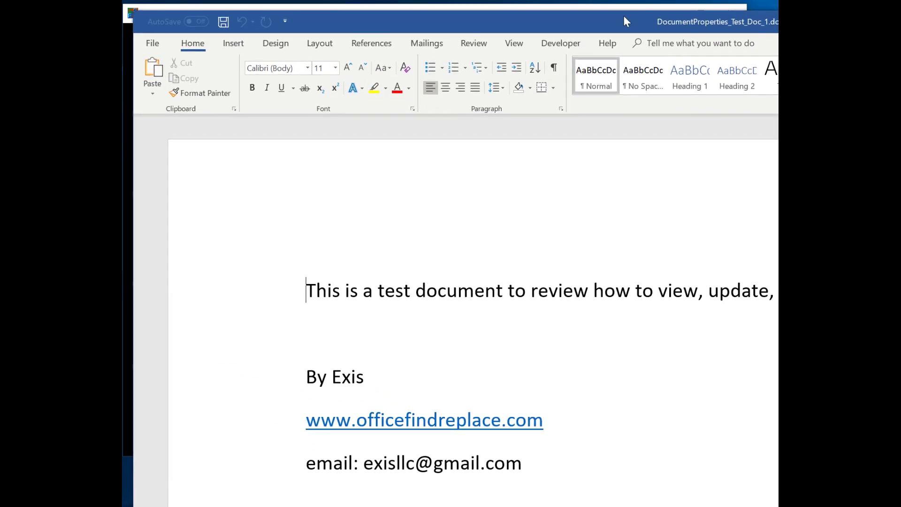
pyautogui.click(153, 44)
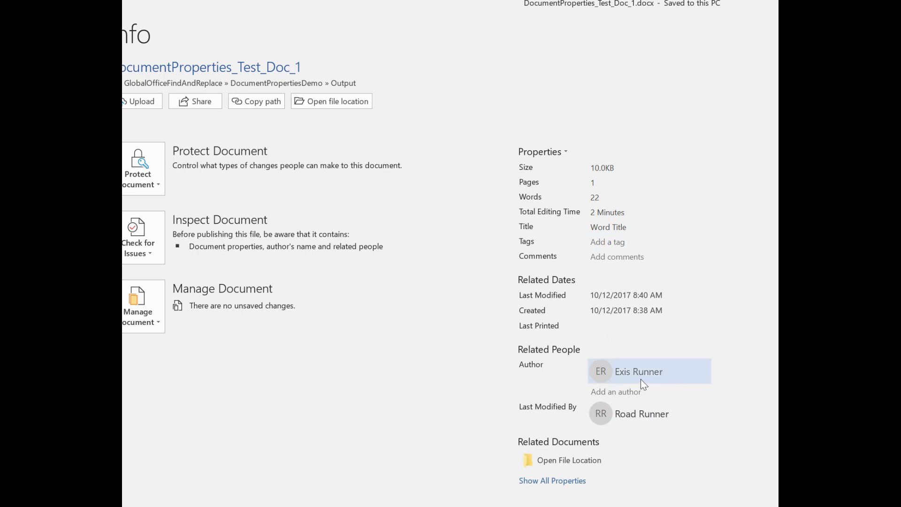
pyautogui.moveTo(625, 379)
pyautogui.moveTo(663, 373)
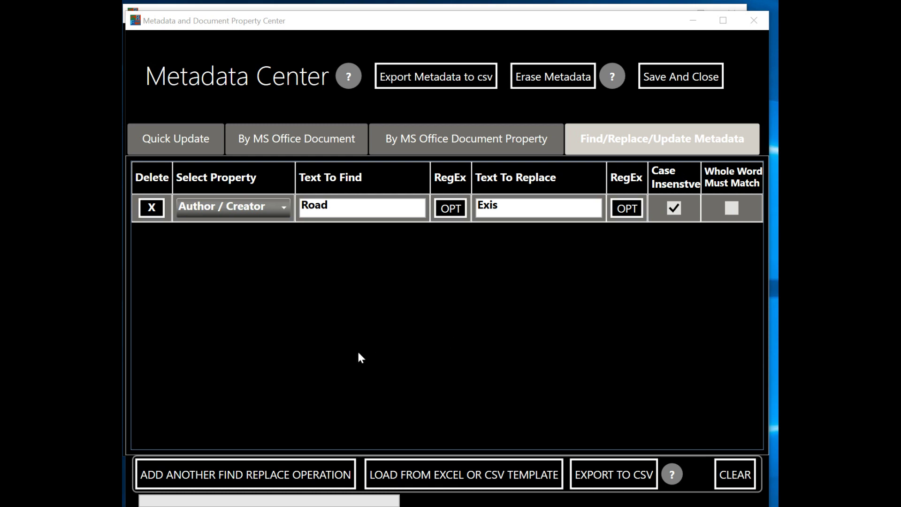
# Step: Add three more empty find-and-replace operations below the existing Author / Creator rule
pyautogui.click(289, 471)
pyautogui.click(287, 471)
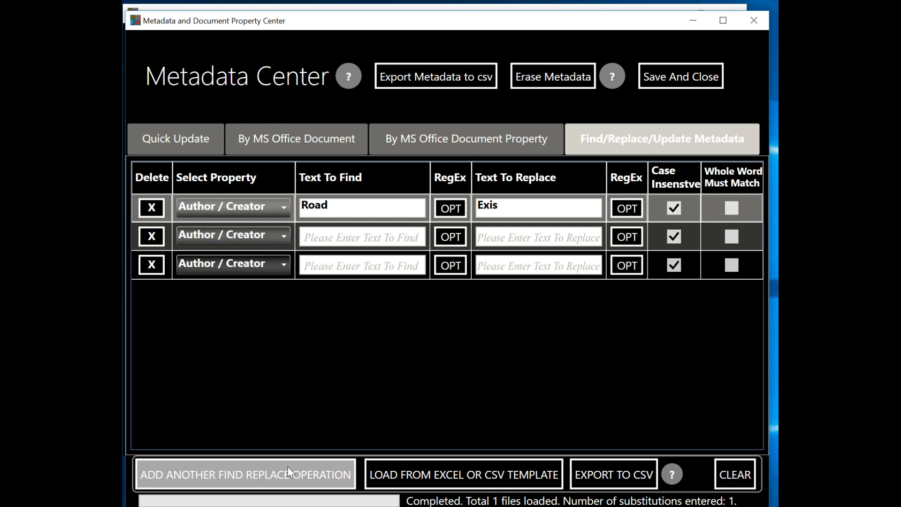
pyautogui.click(286, 472)
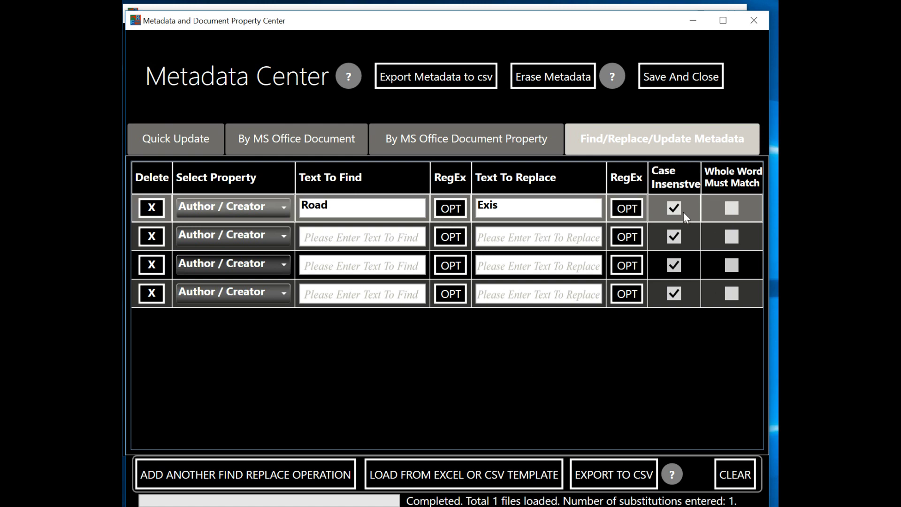
# Step: Check the matching options for the first rule's find and replace texts, and consult the Metadata Center help topic
pyautogui.click(450, 208)
pyautogui.click(634, 209)
pyautogui.click(459, 207)
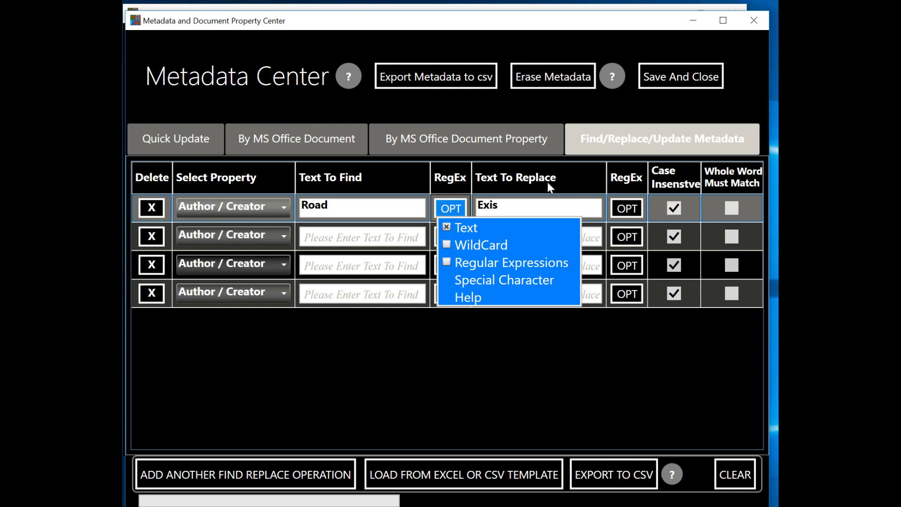
pyautogui.click(629, 115)
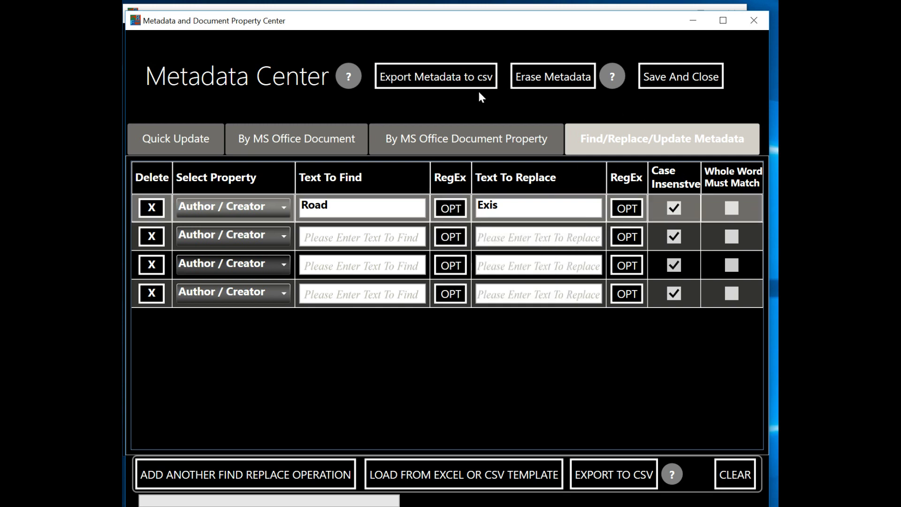
pyautogui.click(353, 80)
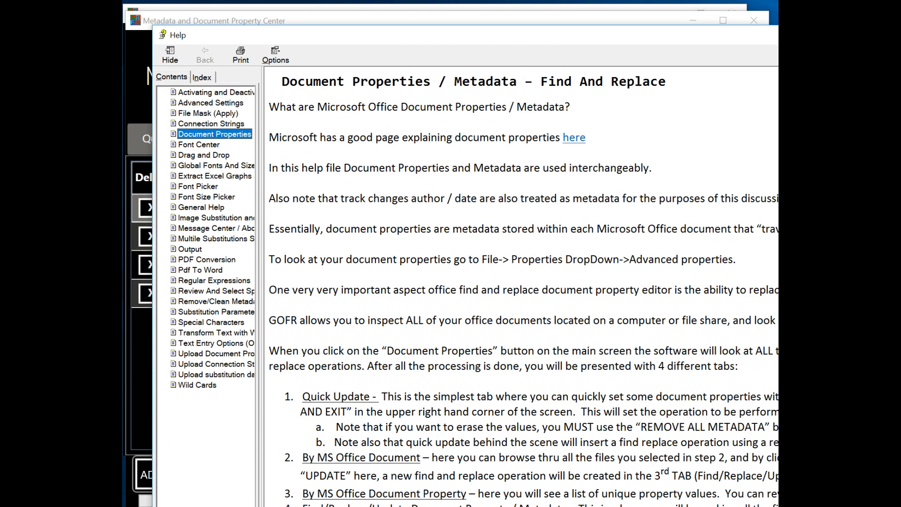
pyautogui.hotkey('alt', 'F4')
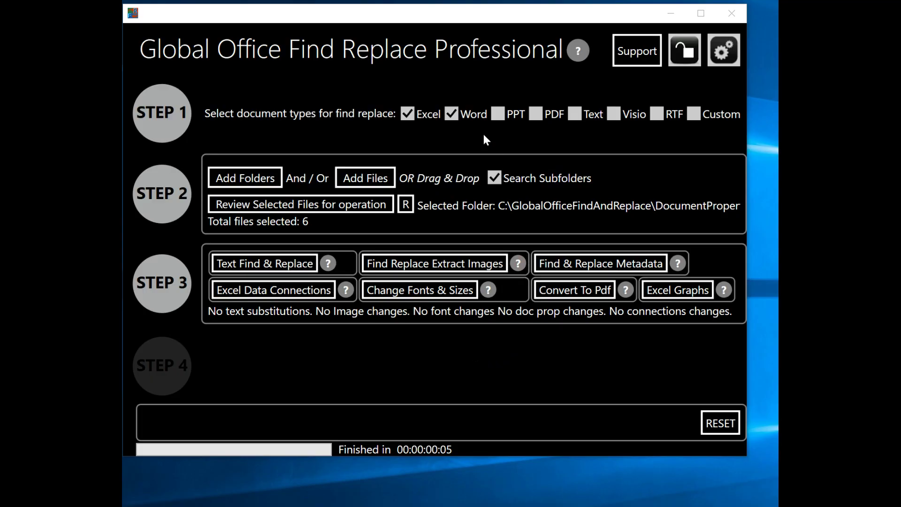
# Step: Add Visio and PPT to the selected document types and load the files into the Metadata Center
pyautogui.click(613, 115)
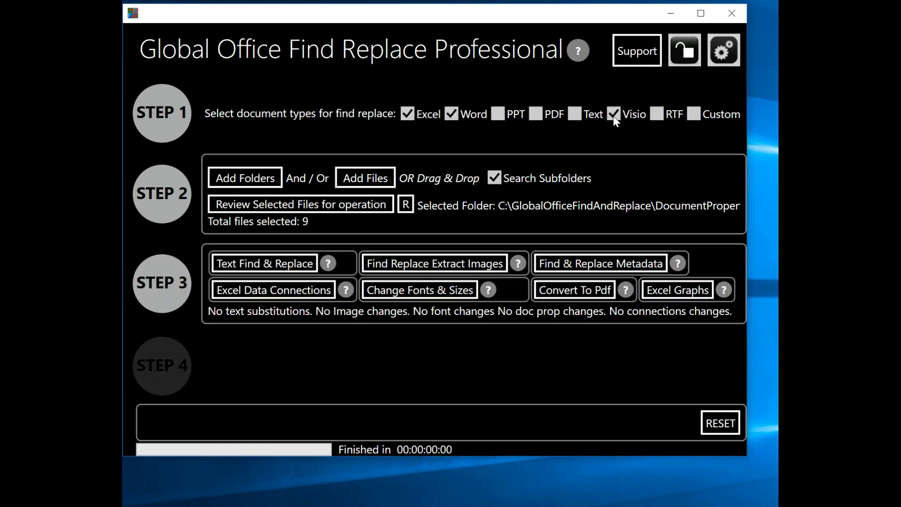
pyautogui.click(499, 117)
pyautogui.click(590, 263)
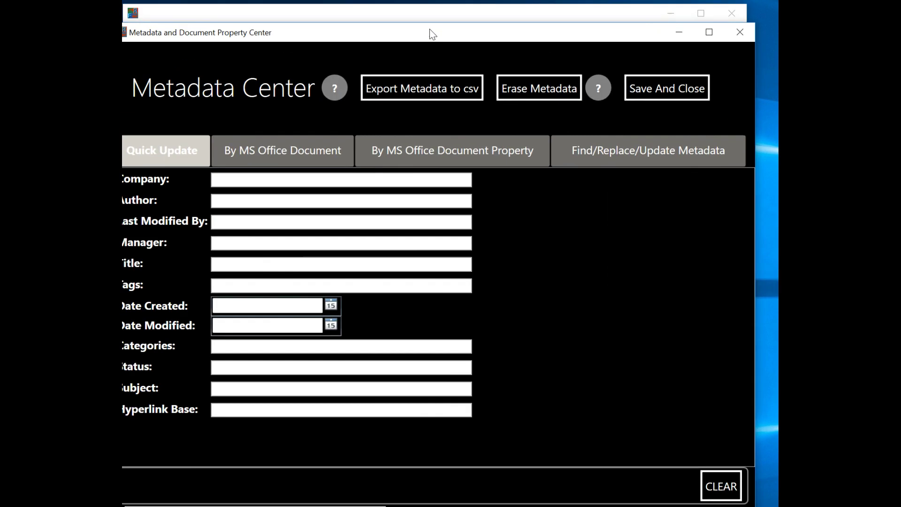
pyautogui.moveTo(428, 32); pyautogui.dragTo(441, 11)
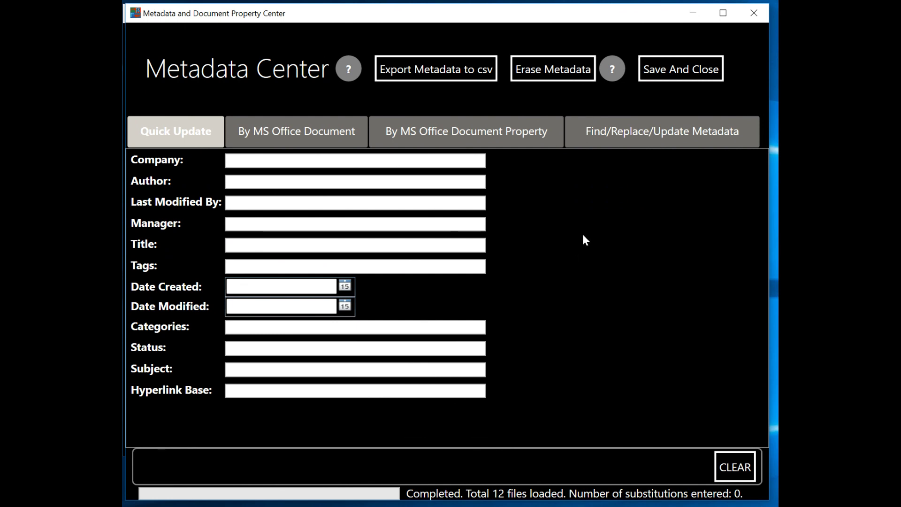
# Step: Export the metadata of all loaded files to a CSV named ExisMetadata in the DocumentPropertiesDemo Output folder
pyautogui.click(426, 75)
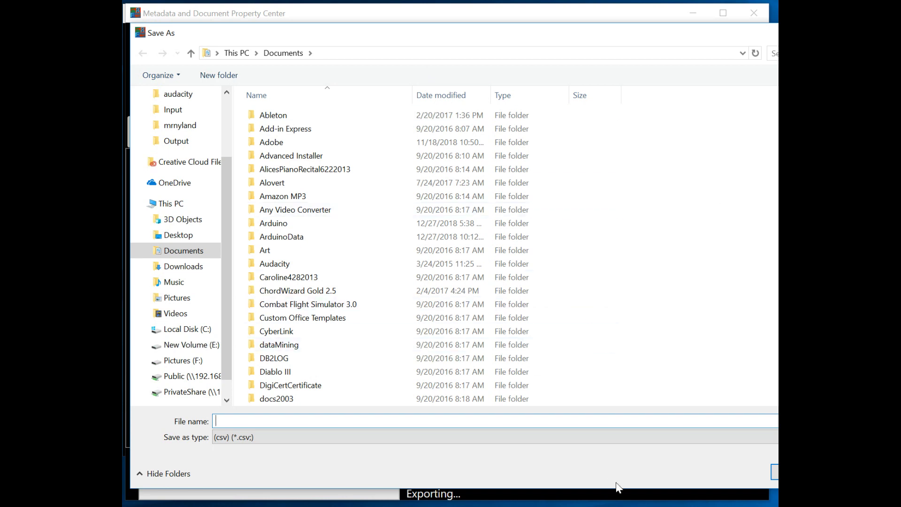
pyautogui.click(339, 421)
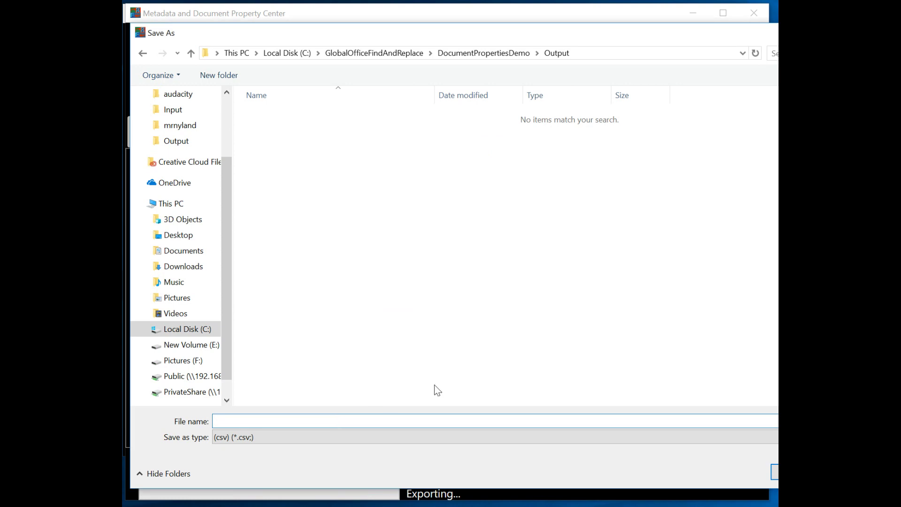
pyautogui.write('E')
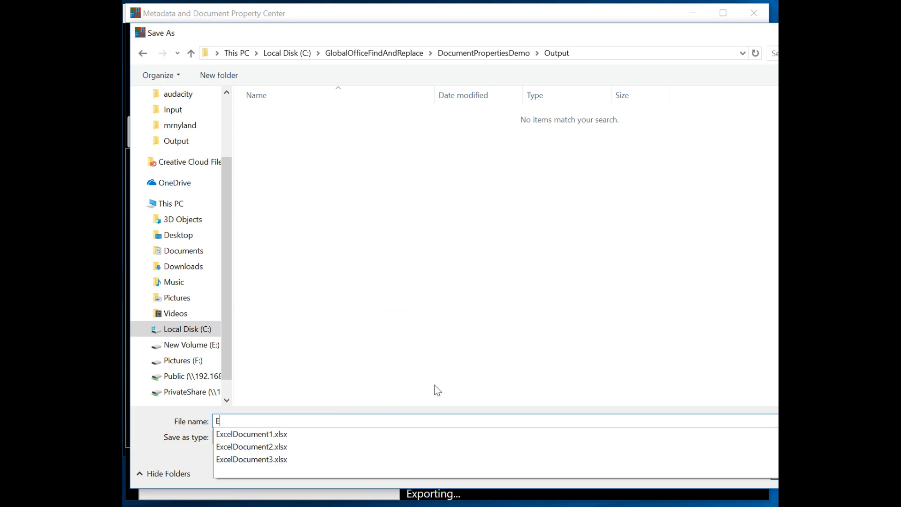
pyautogui.write('xisMetadata')
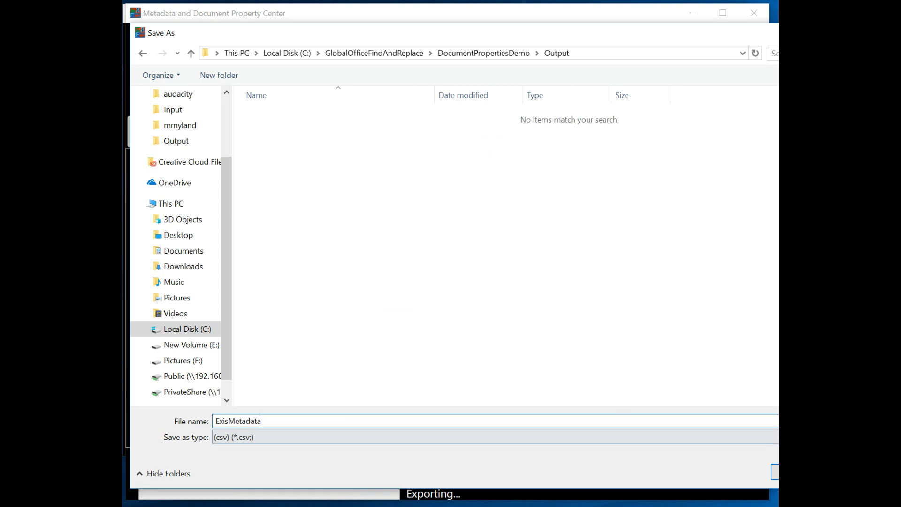
pyautogui.click(775, 472)
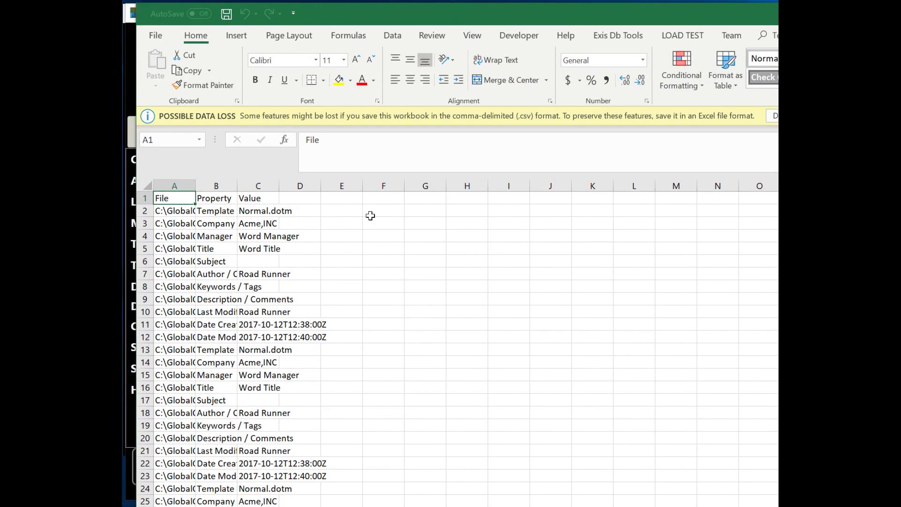
# Step: Fit the File and Property columns of the exported CSV to their contents and review the metadata rows for all files
pyautogui.doubleClick(195, 185)
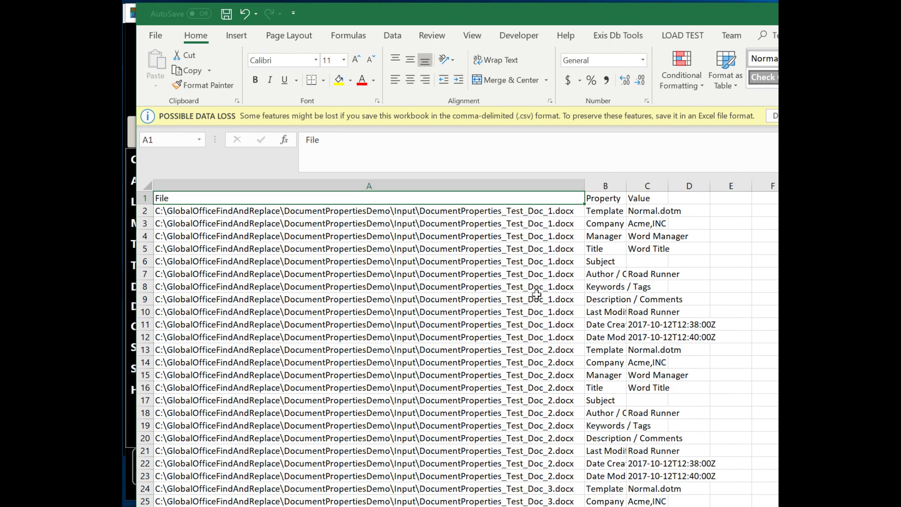
pyautogui.scroll(-1, 547, 300)
pyautogui.scroll(-6, 548, 300)
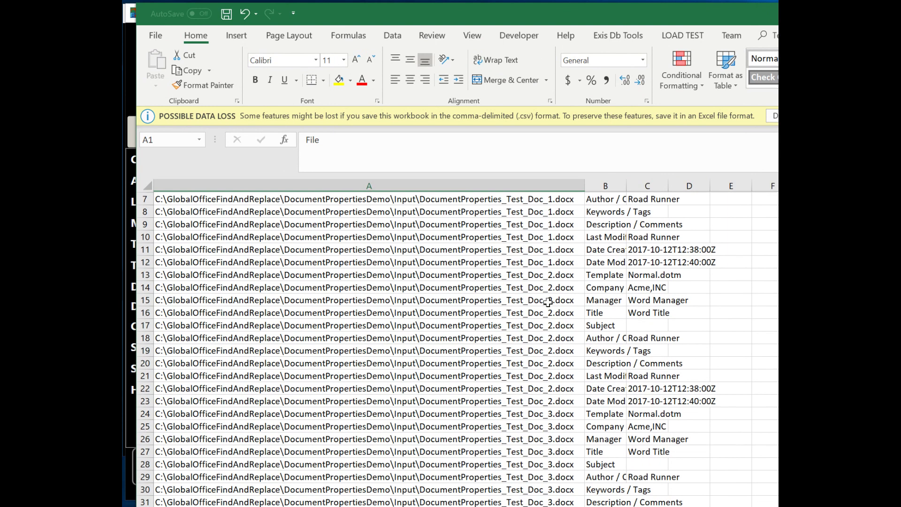
pyautogui.scroll(5, 549, 304)
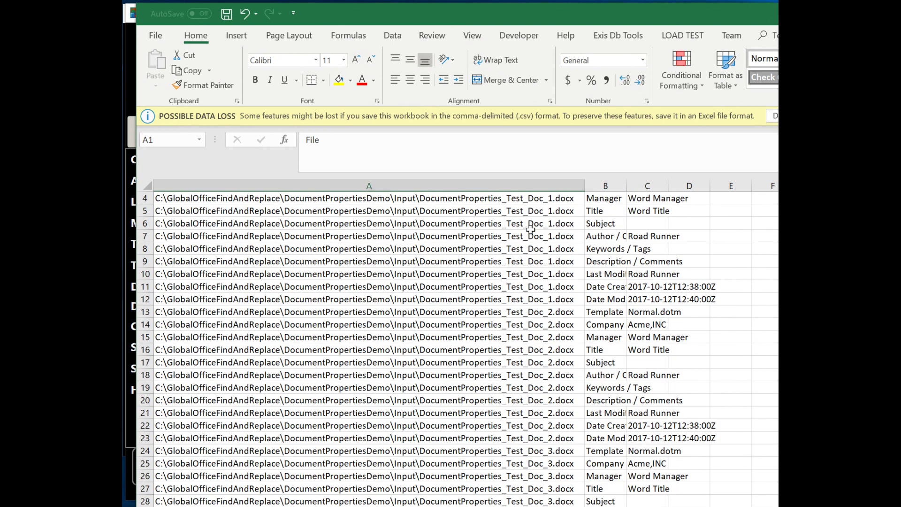
pyautogui.doubleClick(623, 187)
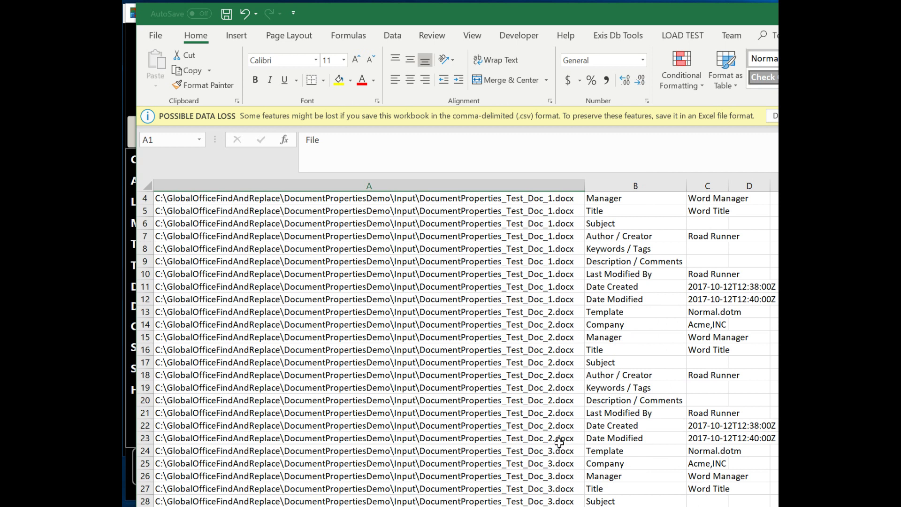
pyautogui.scroll(-17, 553, 444)
pyautogui.scroll(-14, 551, 447)
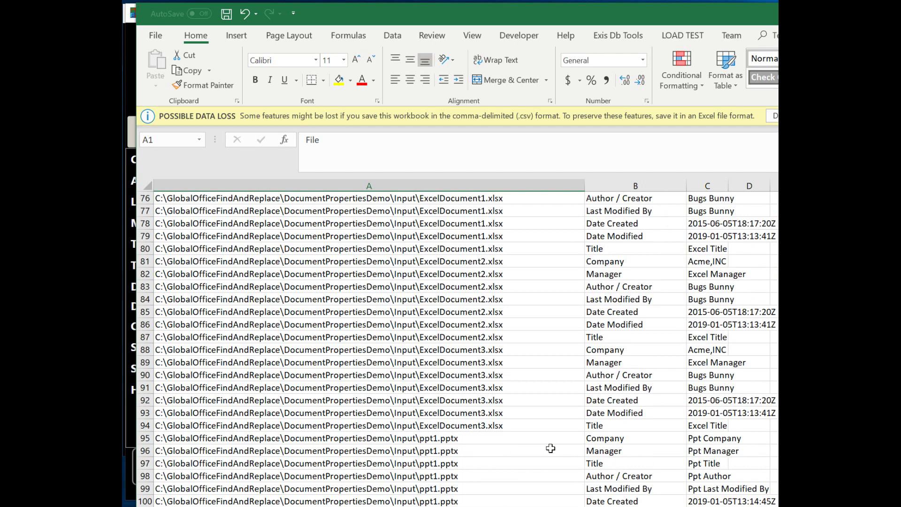
pyautogui.scroll(-3, 609, 443)
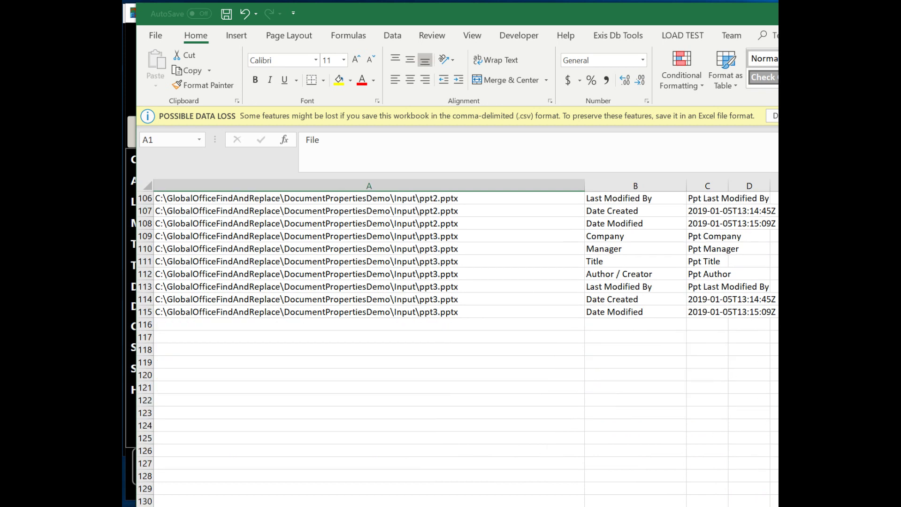
# Step: Switch back to the Metadata Center and show the metadata of DocumentProperties_Test_Doc_2.docx and DocumentProperties_Test_Doc_3.docx in the document list
pyautogui.hotkey('alt', 'Tab')
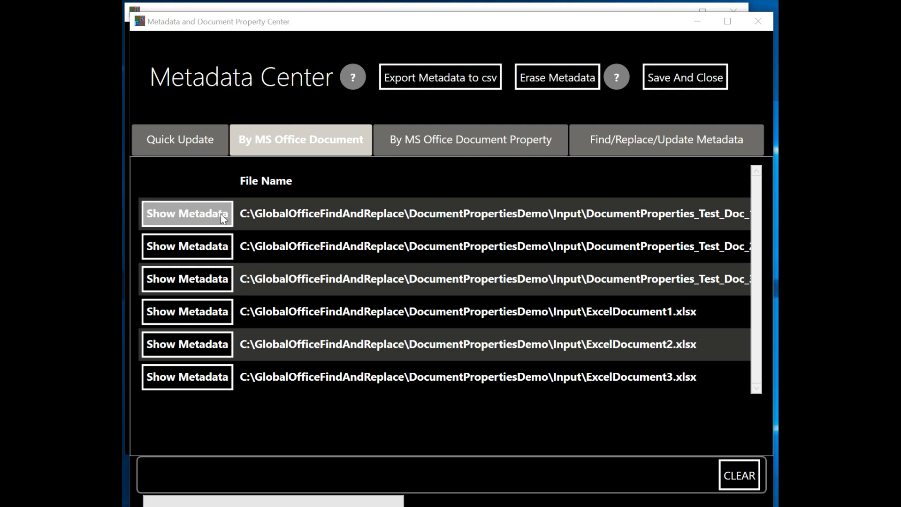
pyautogui.click(207, 245)
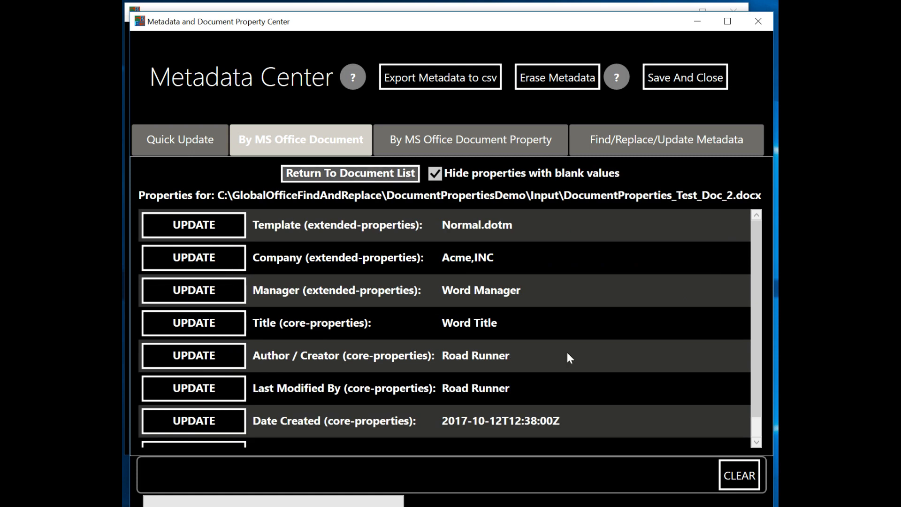
pyautogui.scroll(-1, 499, 341)
pyautogui.scroll(1, 497, 342)
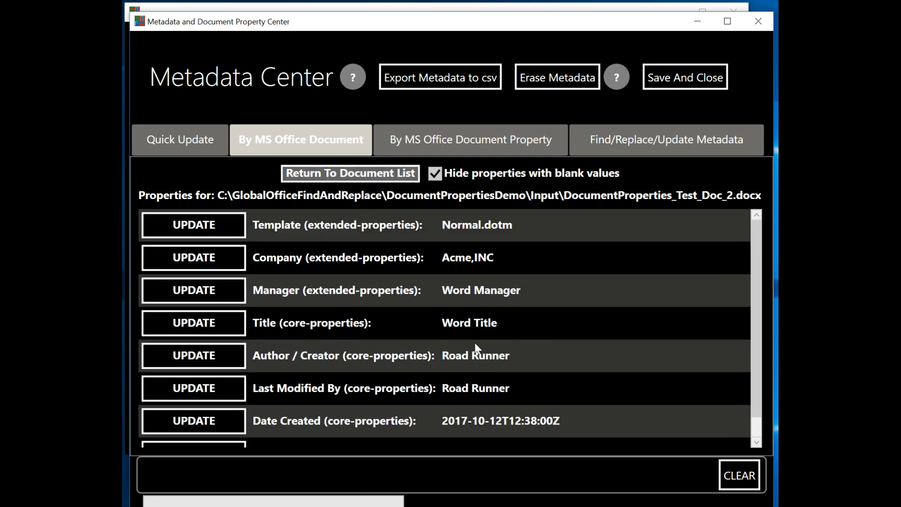
pyautogui.click(386, 178)
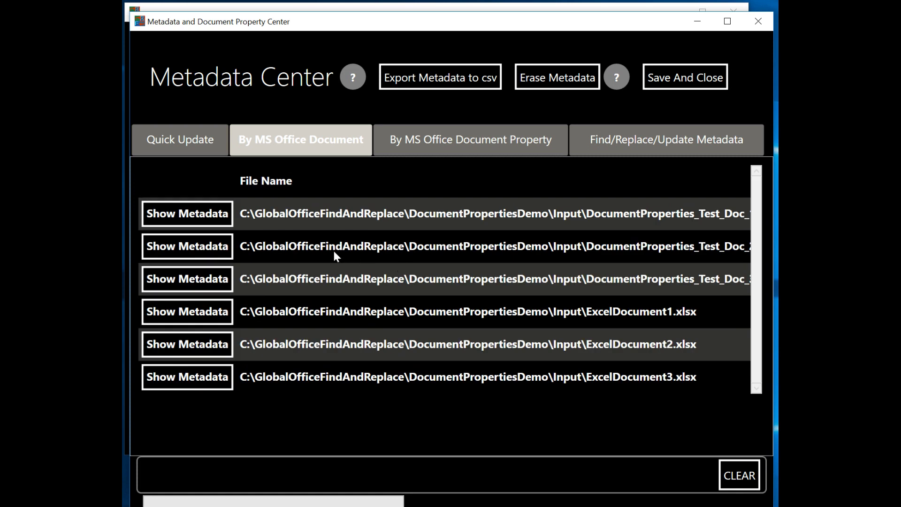
pyautogui.click(197, 273)
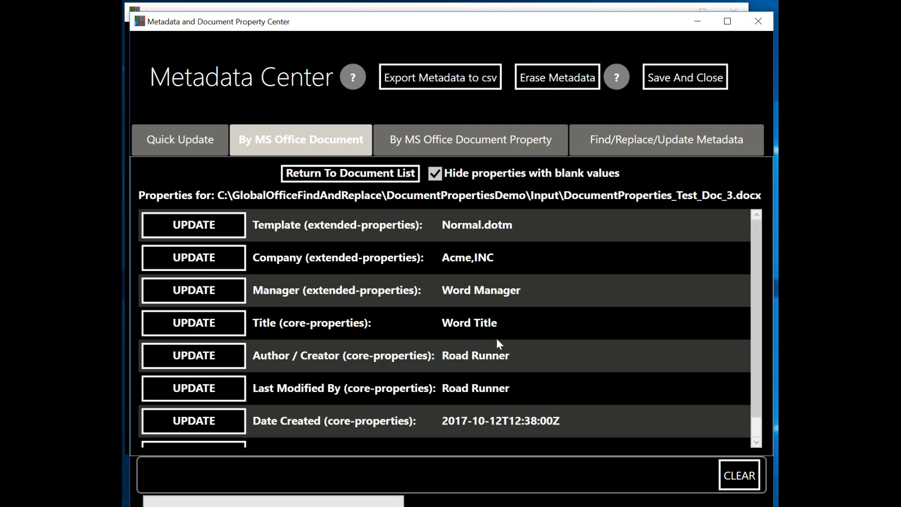
# Step: Add a find-and-replace rule from DocumentProperties_Test_Doc_1.docx that replaces the Company value Acme,INC with Exis
pyautogui.click(374, 176)
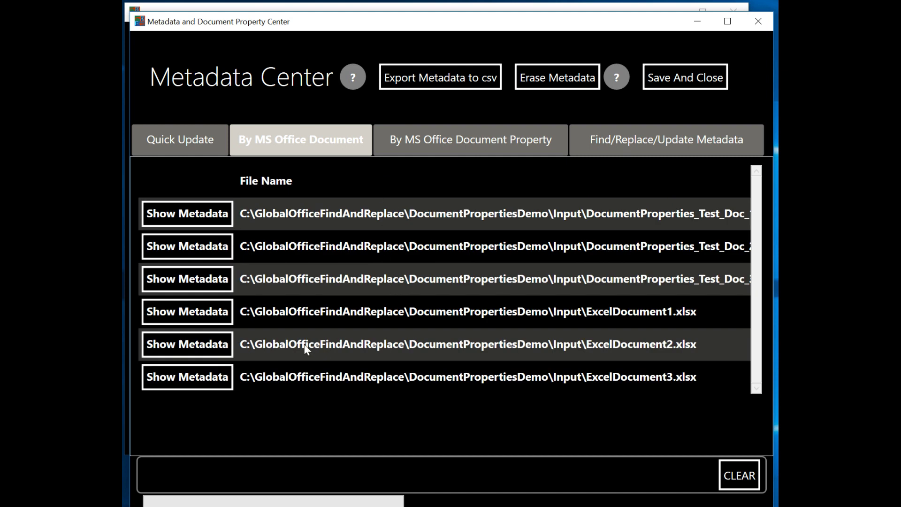
pyautogui.click(201, 211)
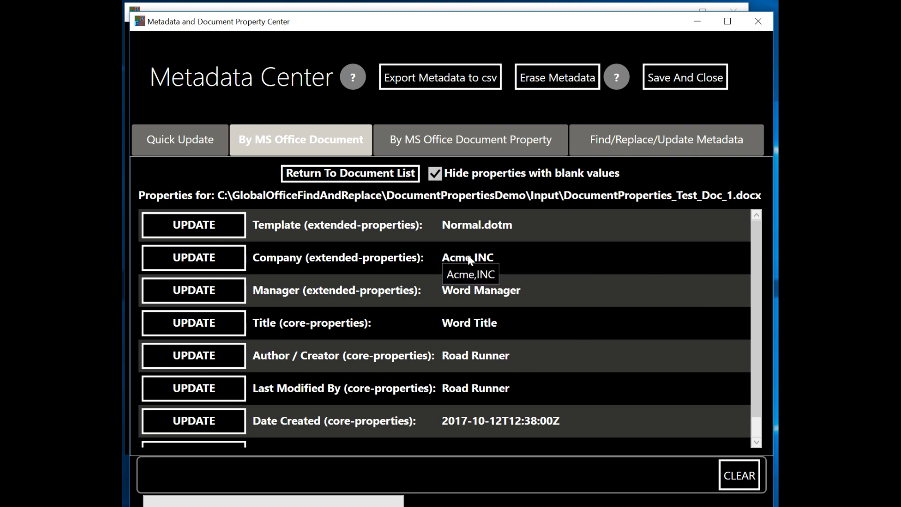
pyautogui.click(189, 257)
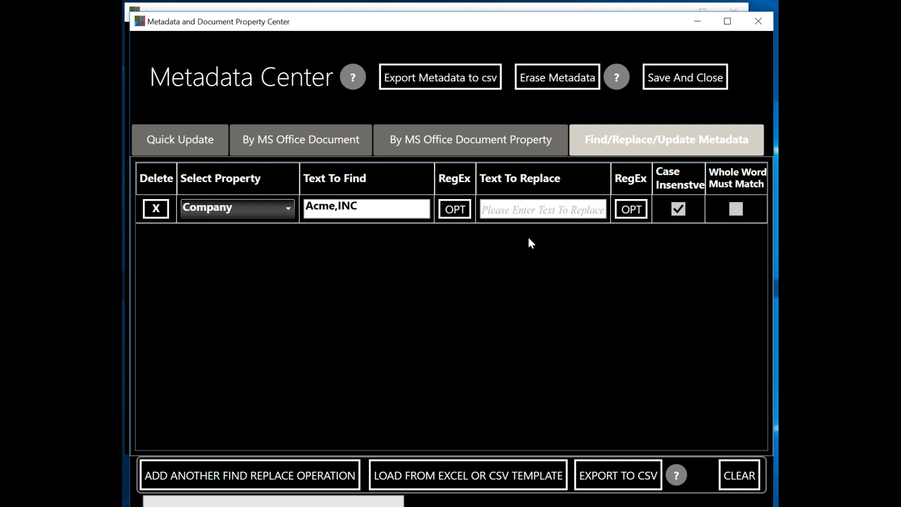
pyautogui.click(519, 207)
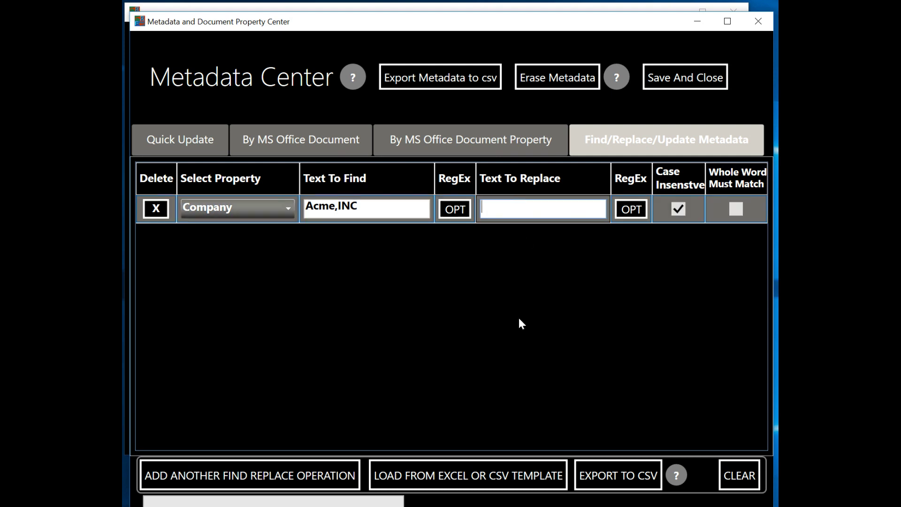
pyautogui.write('Exis')
# Step: Review the unique property values across all documents, including which files contain the Company value Acme,INC
pyautogui.click(317, 140)
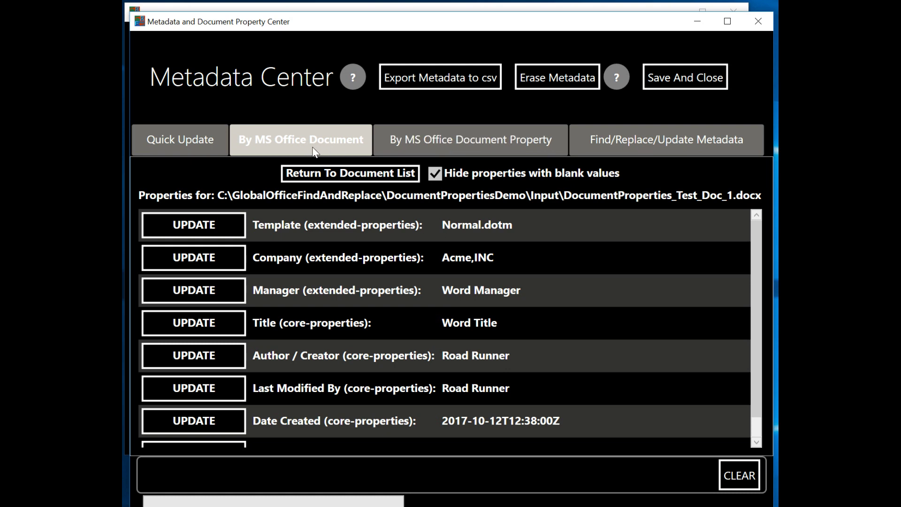
pyautogui.click(320, 173)
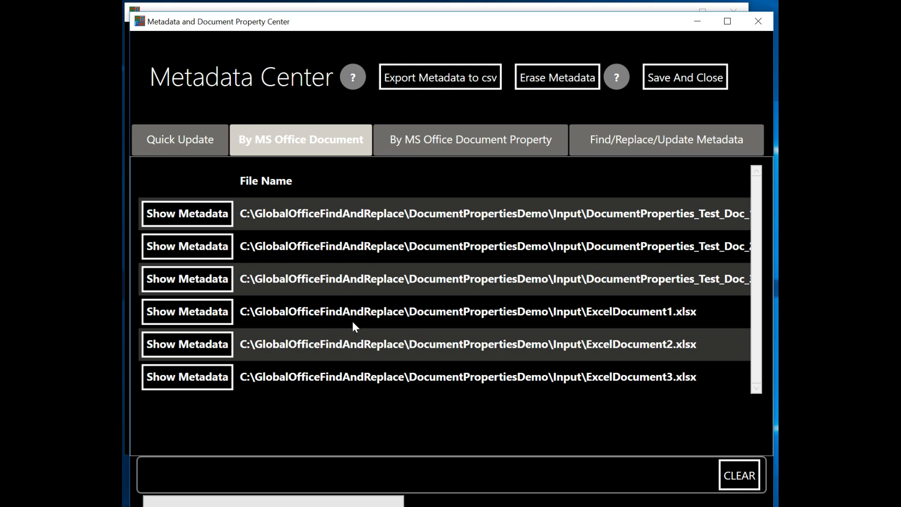
pyautogui.click(479, 145)
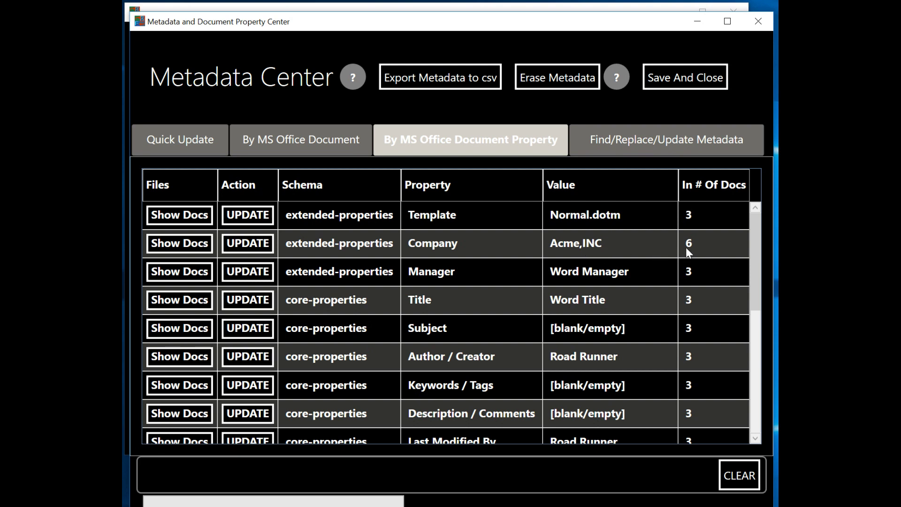
pyautogui.click(196, 243)
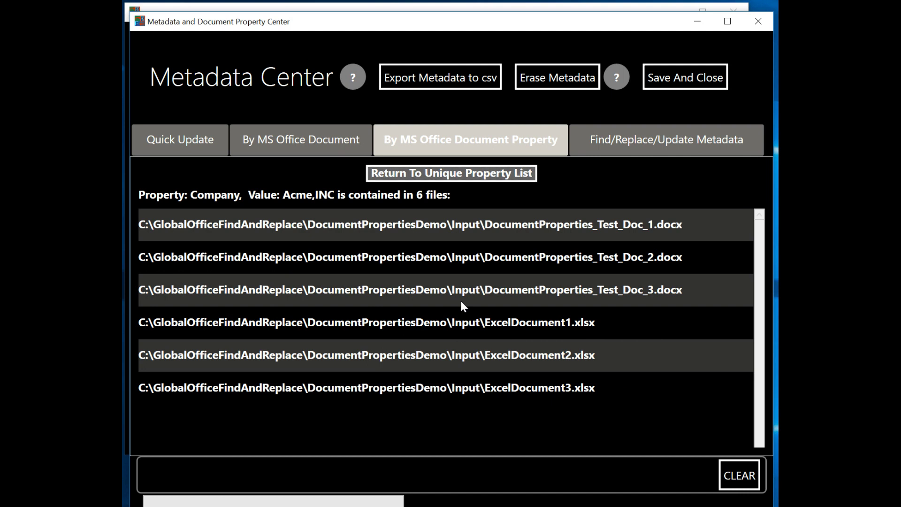
pyautogui.click(488, 179)
pyautogui.scroll(-4, 480, 268)
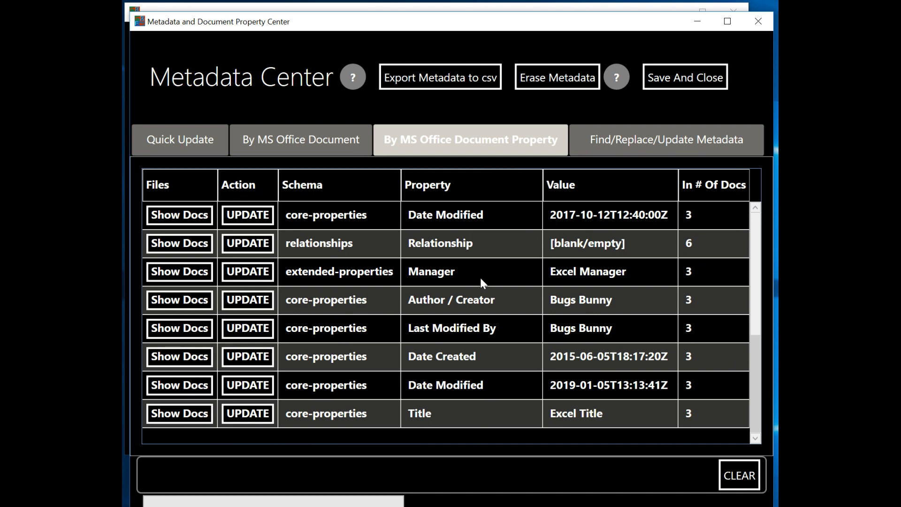
pyautogui.scroll(4, 509, 336)
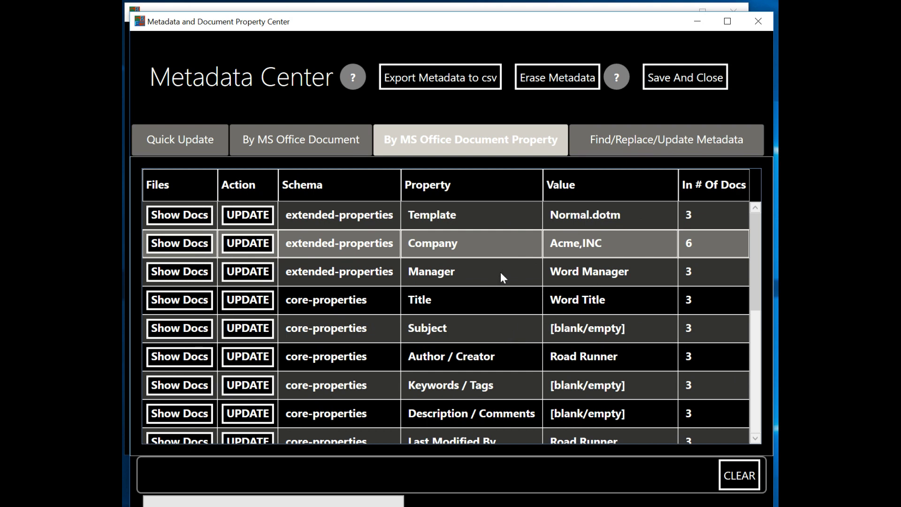
# Step: Add a rule replacing the Manager value Word Manager with Exis, and save the metadata rules
pyautogui.click(247, 271)
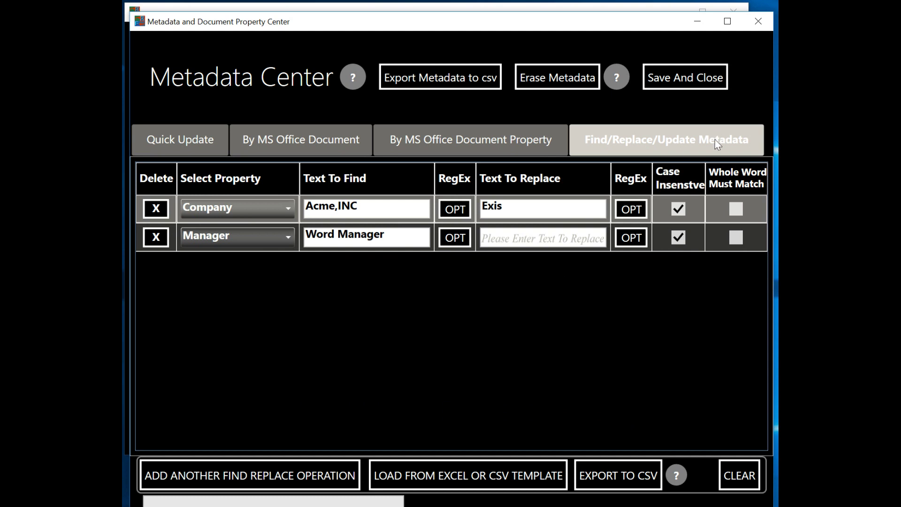
pyautogui.click(558, 240)
pyautogui.write('Exis')
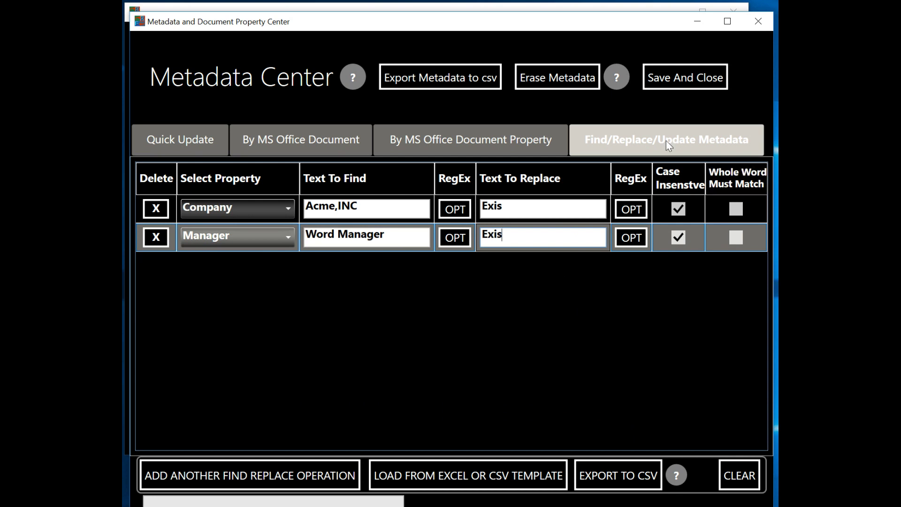
pyautogui.click(687, 86)
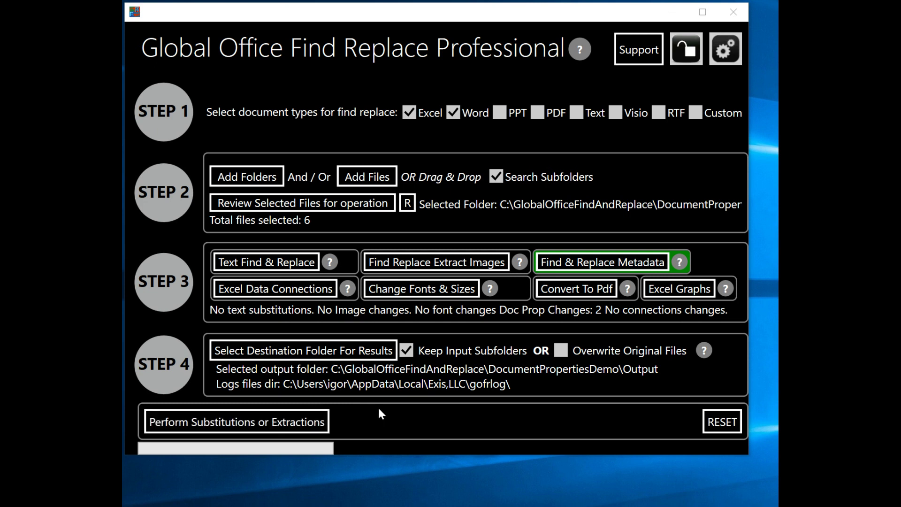
# Step: Reopen the Metadata Center, generate the entries that erase all metadata from the loaded files, and dismiss the message
pyautogui.click(596, 257)
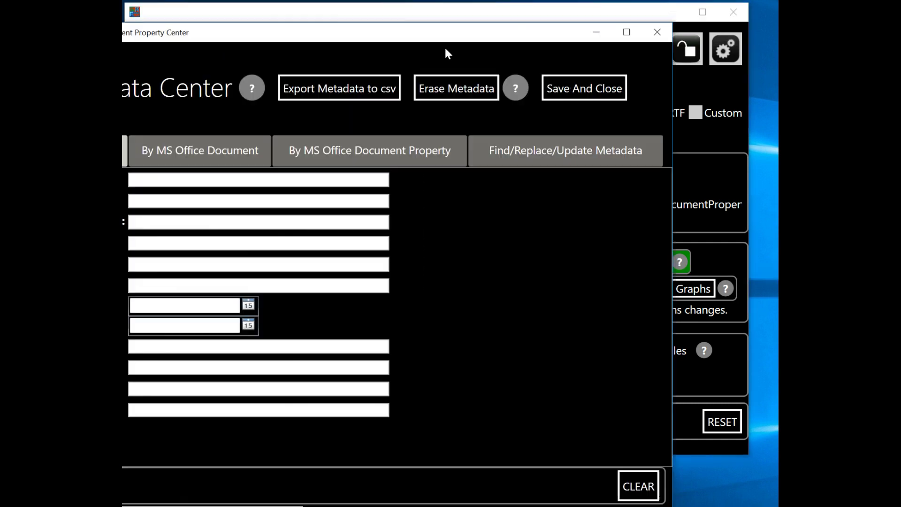
pyautogui.moveTo(444, 46); pyautogui.dragTo(539, 35)
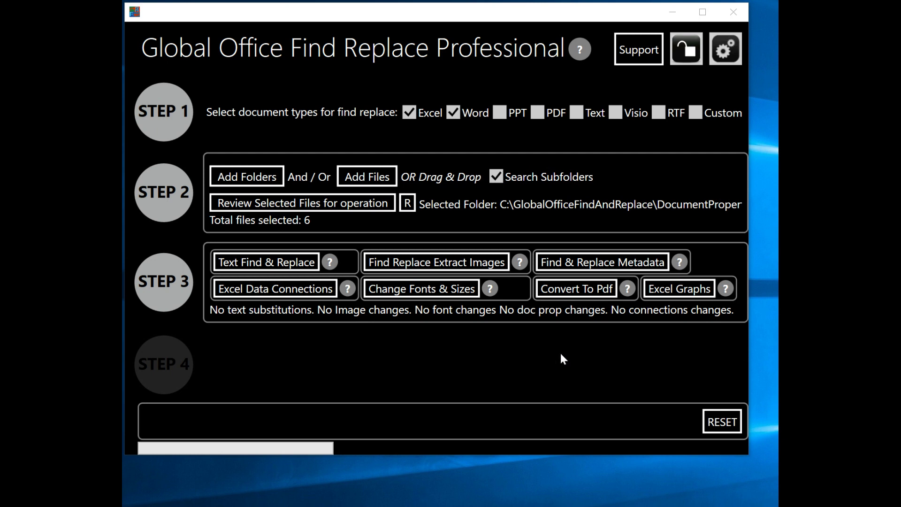
pyautogui.click(578, 272)
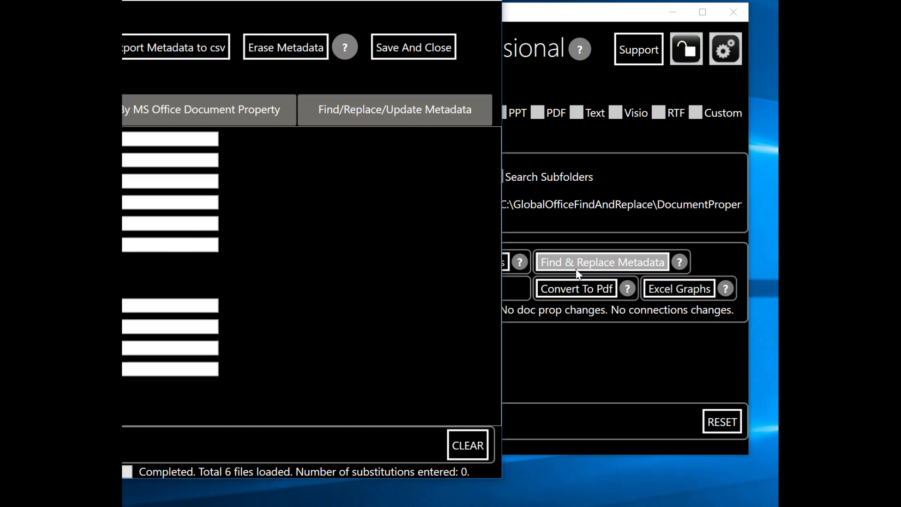
pyautogui.moveTo(168, 0); pyautogui.dragTo(436, 13)
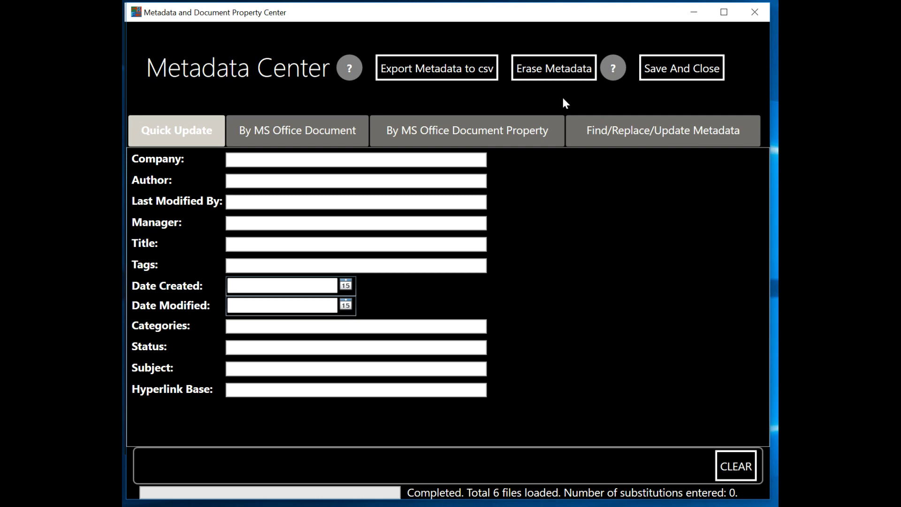
pyautogui.click(543, 76)
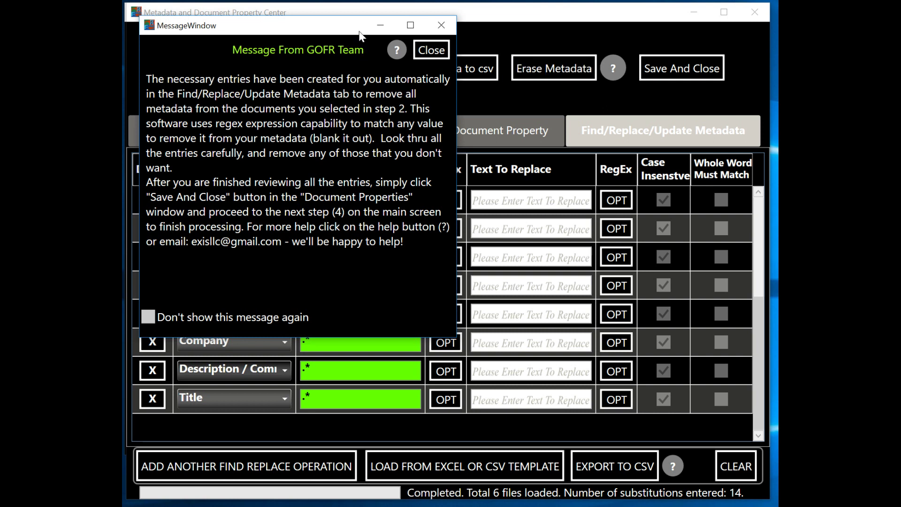
pyautogui.moveTo(330, 27); pyautogui.dragTo(499, 89)
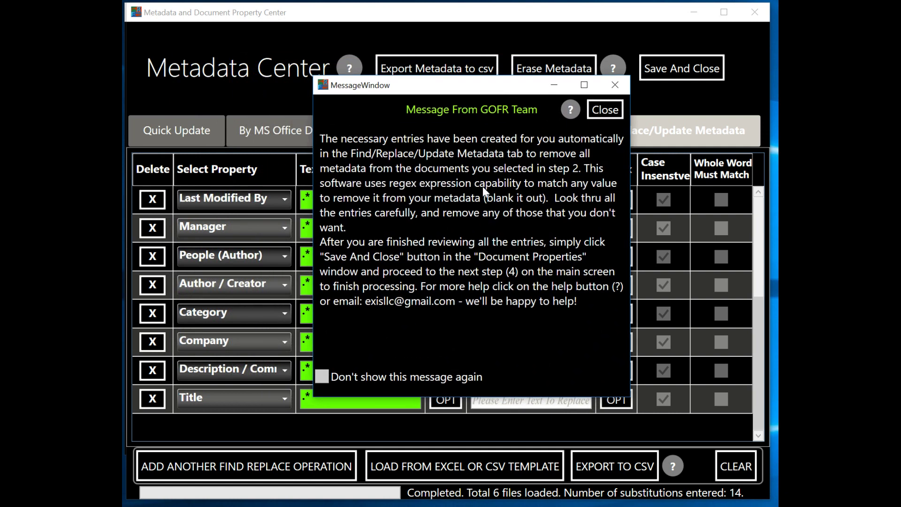
pyautogui.click(609, 112)
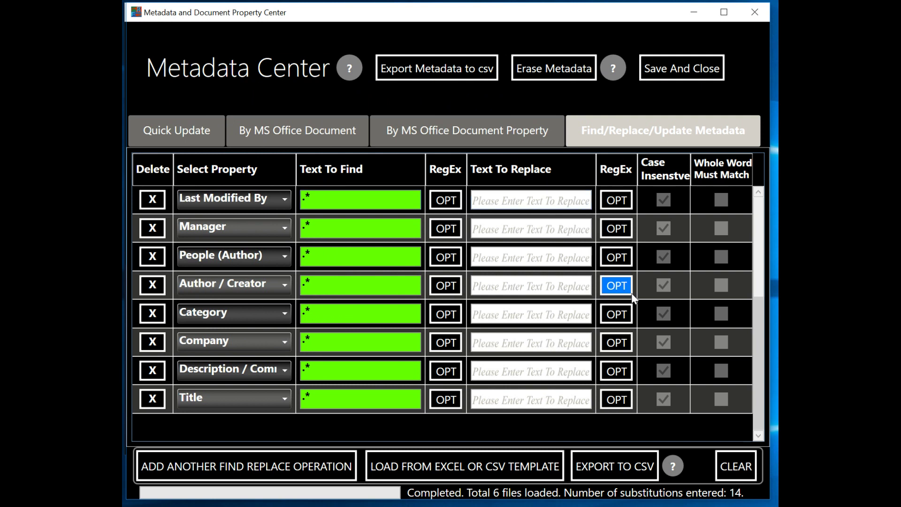
# Step: Remove the Category entry from the generated metadata erase rules
pyautogui.moveTo(756, 354); pyautogui.dragTo(768, 246)
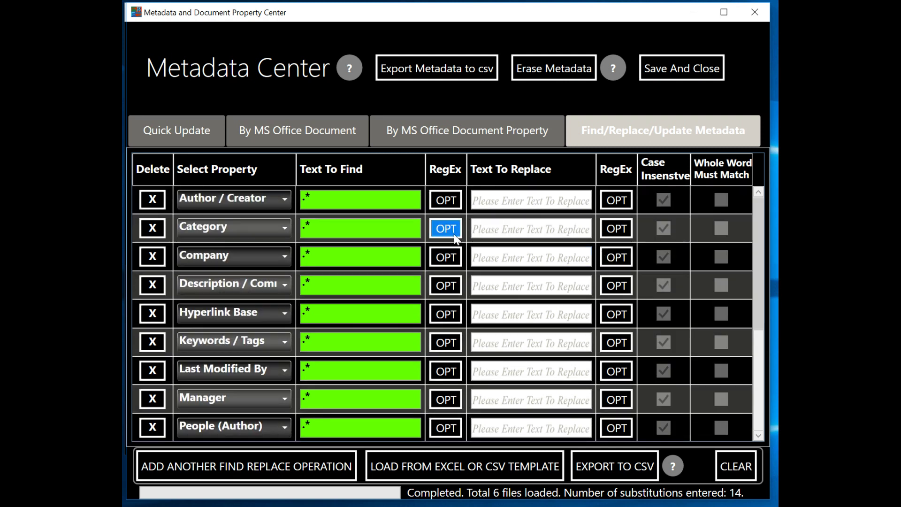
pyautogui.click(151, 228)
pyautogui.click(145, 227)
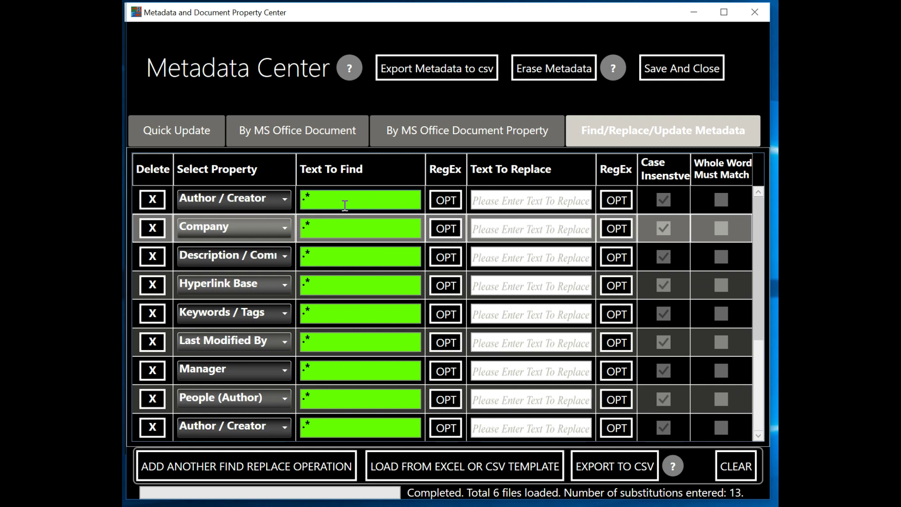
# Step: Check the text-to-find matching options of the Author / Creator entry, and review the remaining erase entries and the quick update fields
pyautogui.click(444, 197)
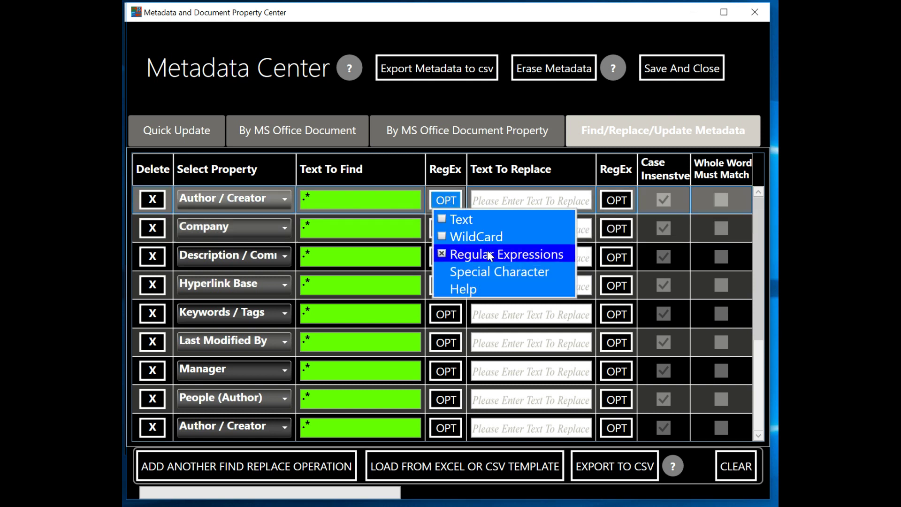
pyautogui.click(399, 169)
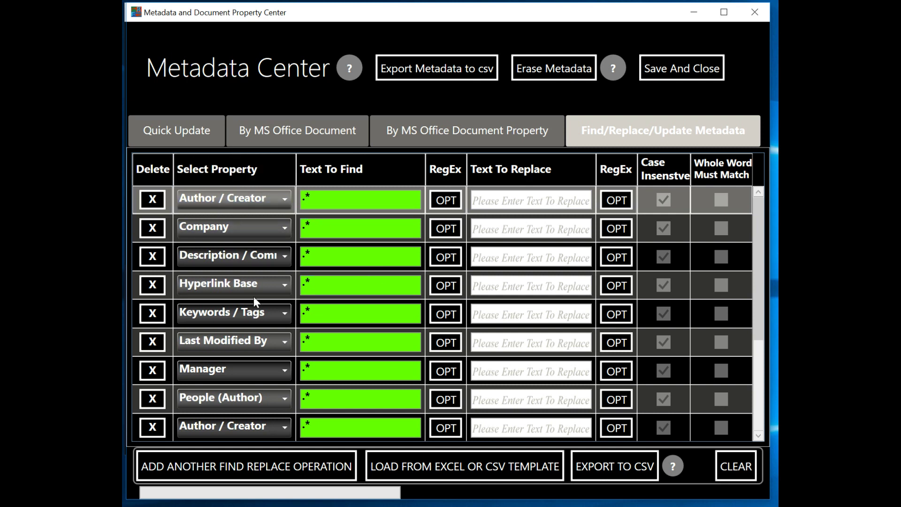
pyautogui.scroll(-2, 253, 297)
pyautogui.scroll(2, 252, 295)
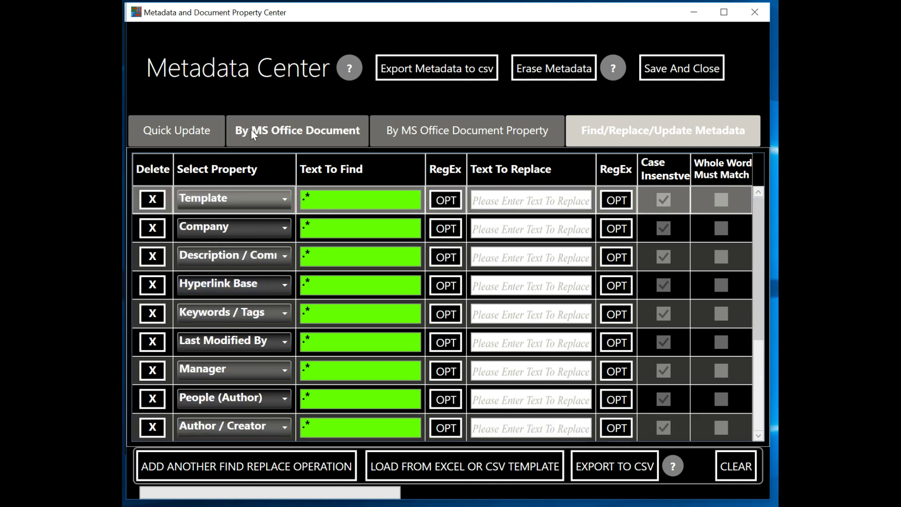
pyautogui.click(185, 131)
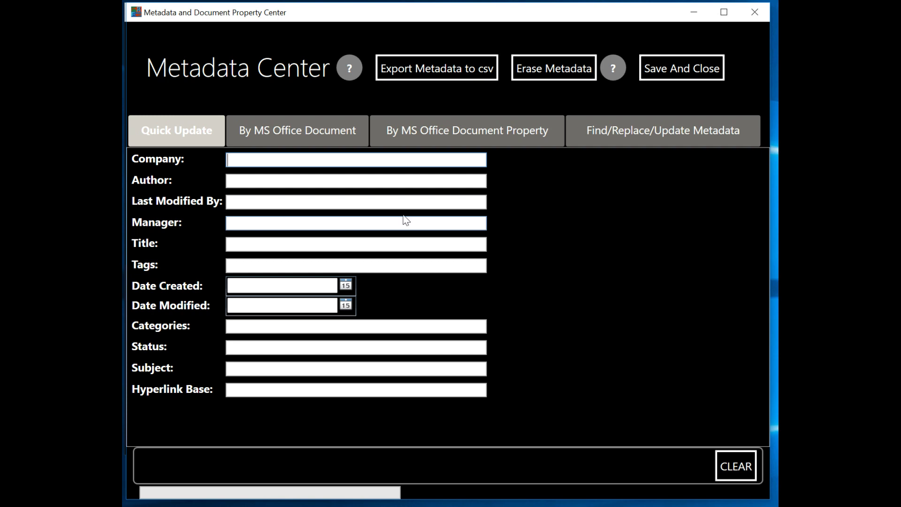
pyautogui.click(656, 131)
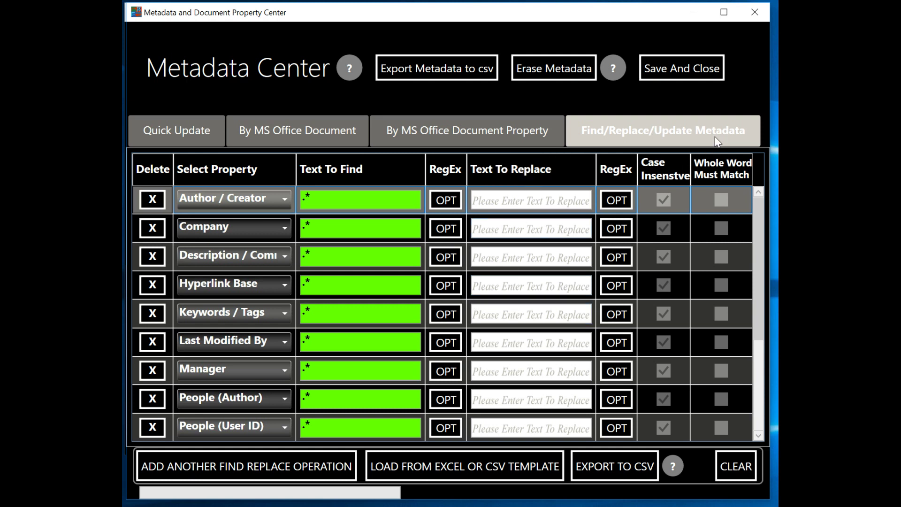
# Step: Save the metadata erase rules and perform the substitutions into the DocumentPropertiesDemo Output folder
pyautogui.click(665, 74)
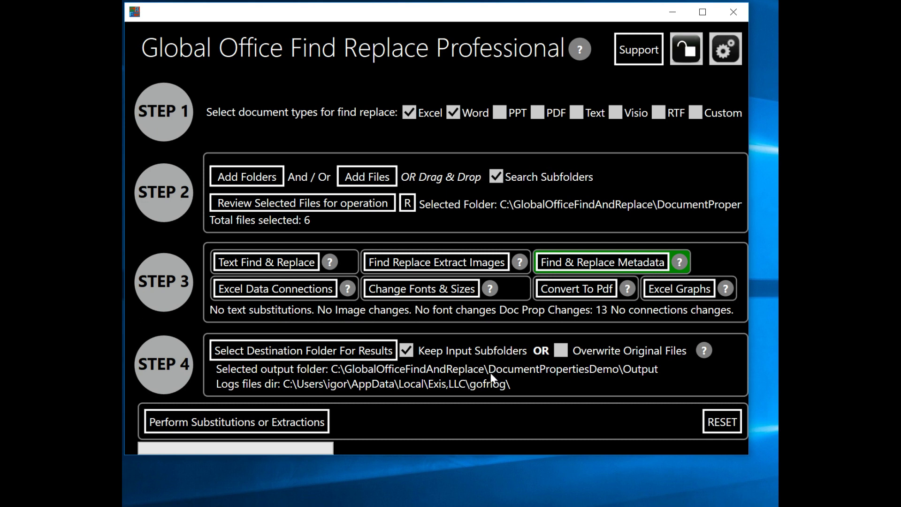
pyautogui.click(295, 426)
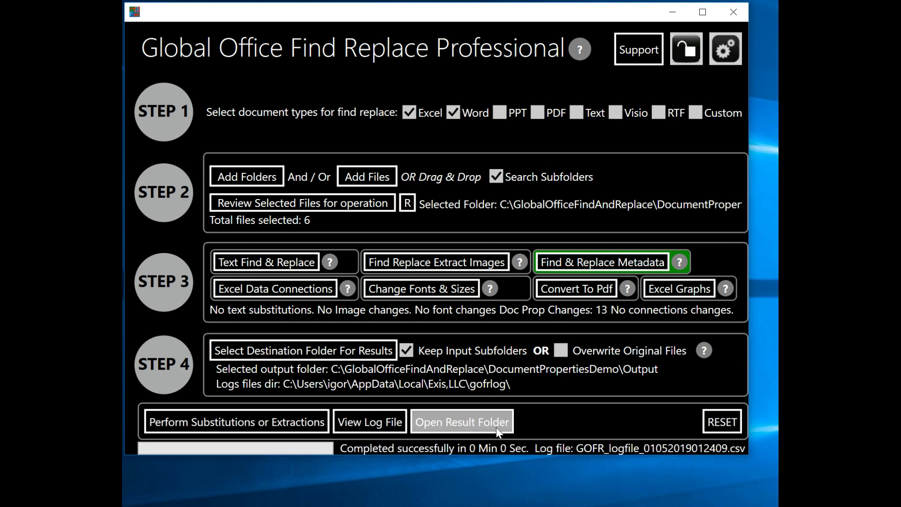
# Step: Open the processed ExcelDocument1.xlsx from the result folder
pyautogui.click(488, 420)
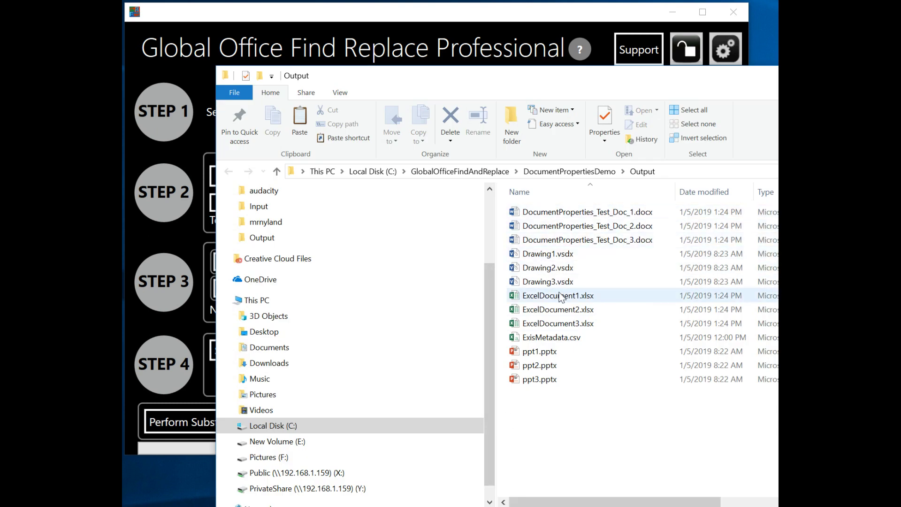
pyautogui.click(558, 297)
pyautogui.click(558, 296)
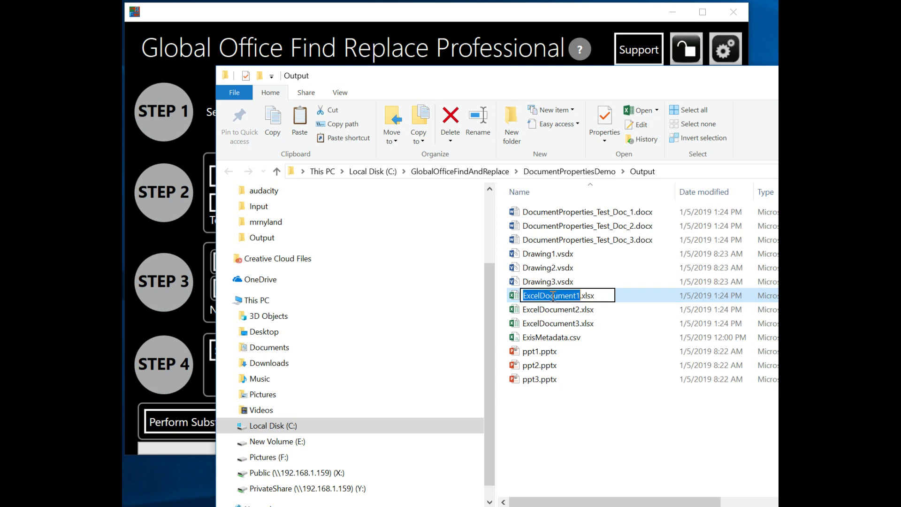
pyautogui.click(624, 300)
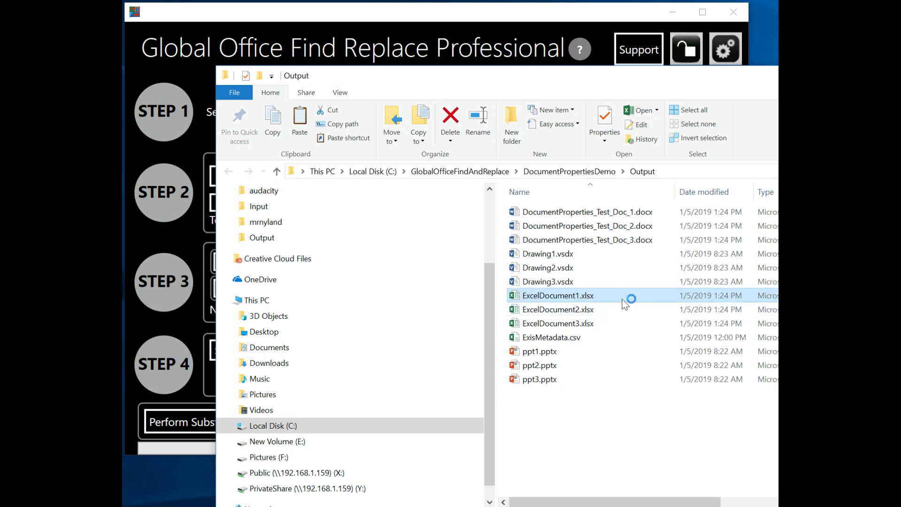
pyautogui.doubleClick(621, 300)
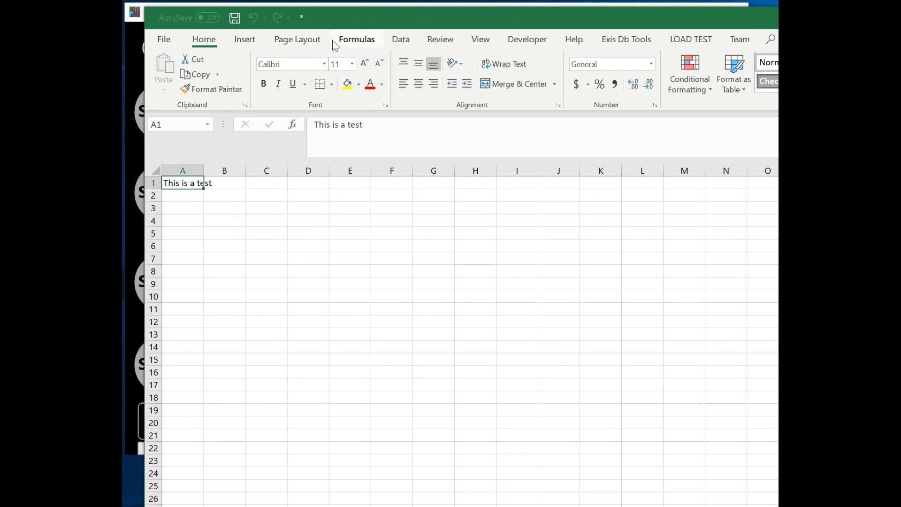
# Step: Examine the summary and general details in the advanced properties of ExcelDocument1.xlsx
pyautogui.click(149, 44)
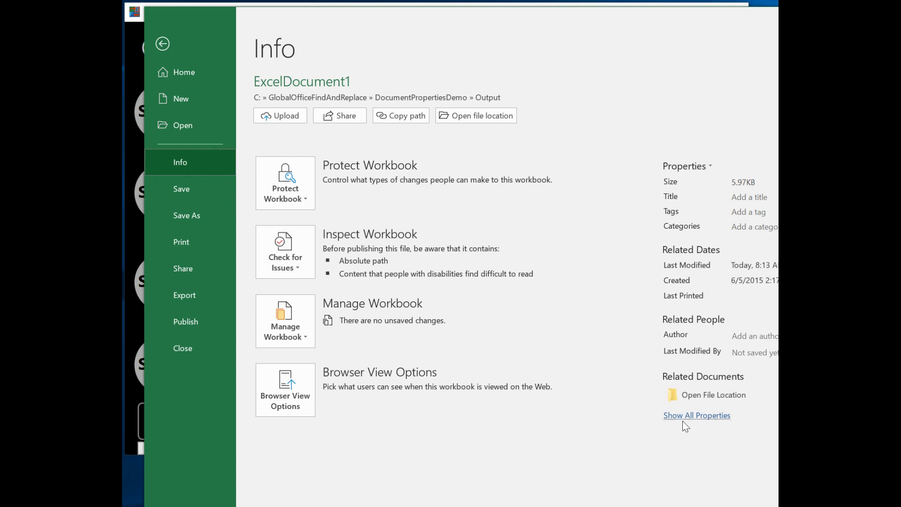
pyautogui.press('Escape')
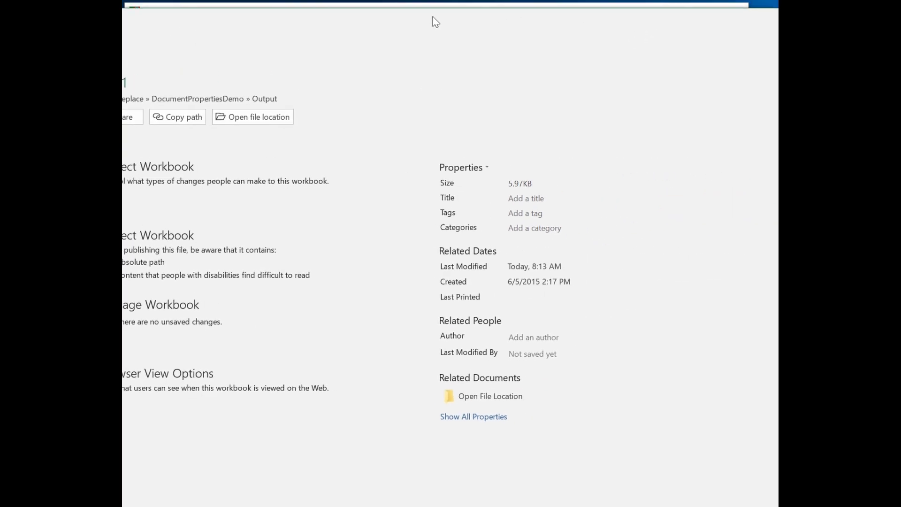
pyautogui.click(462, 168)
pyautogui.click(471, 200)
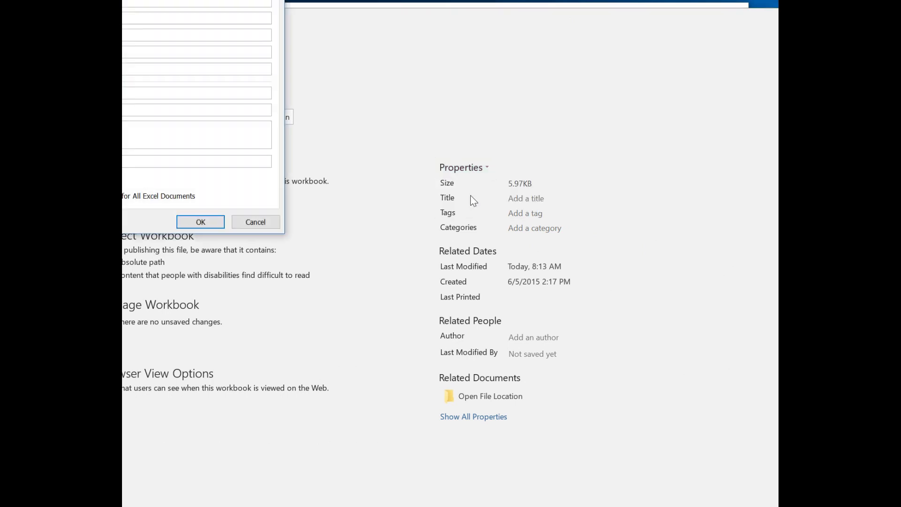
pyautogui.moveTo(215, 0); pyautogui.dragTo(434, 106)
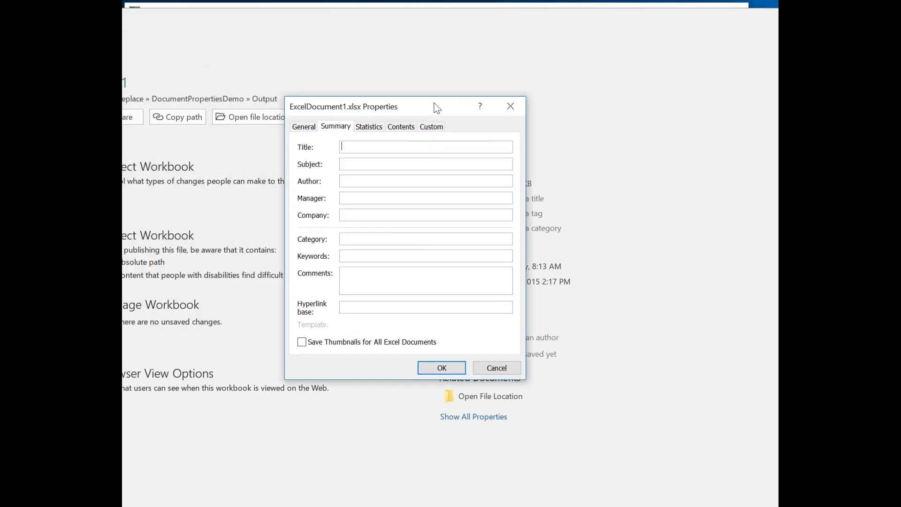
pyautogui.click(305, 128)
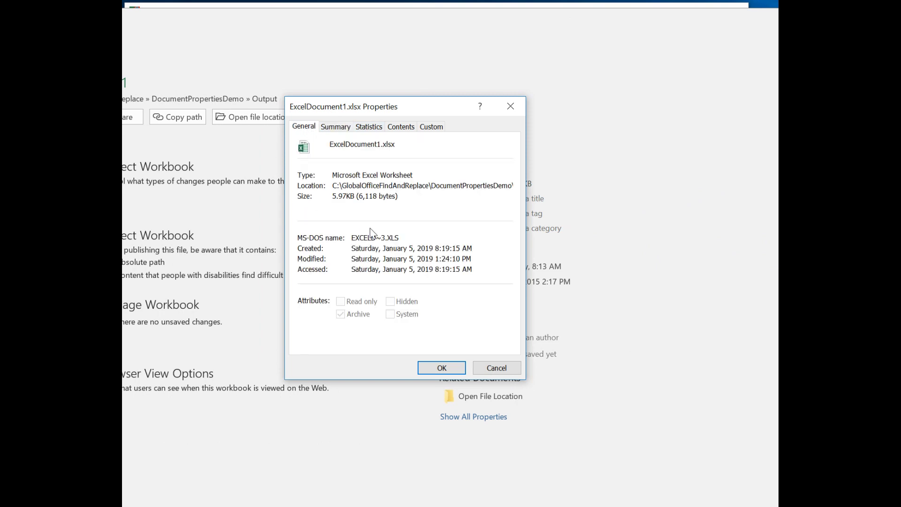